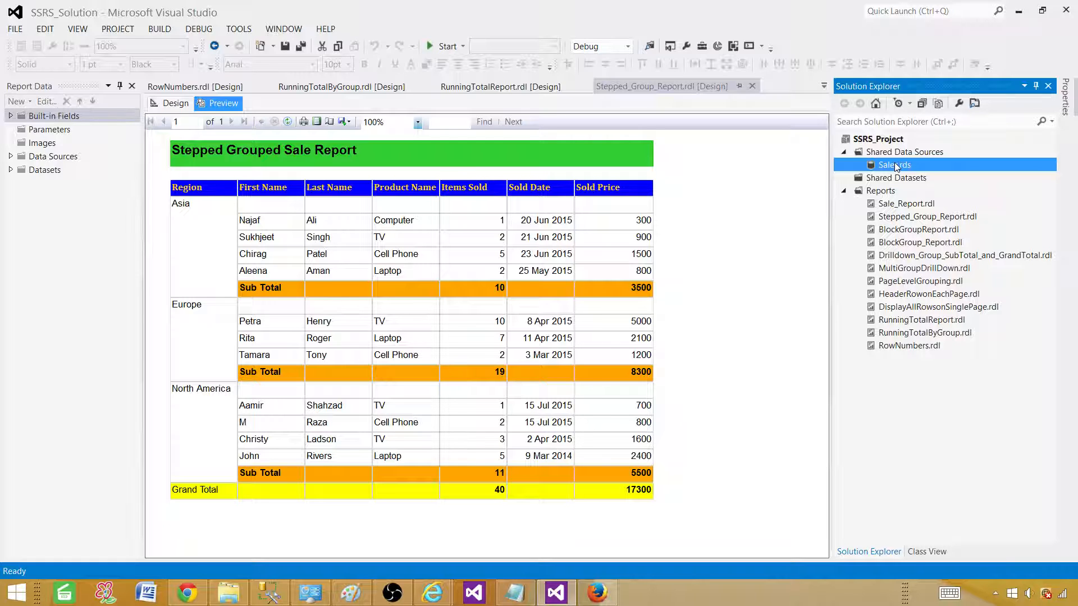
Review the name, server and database in the connection settings of the shared data source Sales.rds, leaving them unedited.
double_click(892, 165)
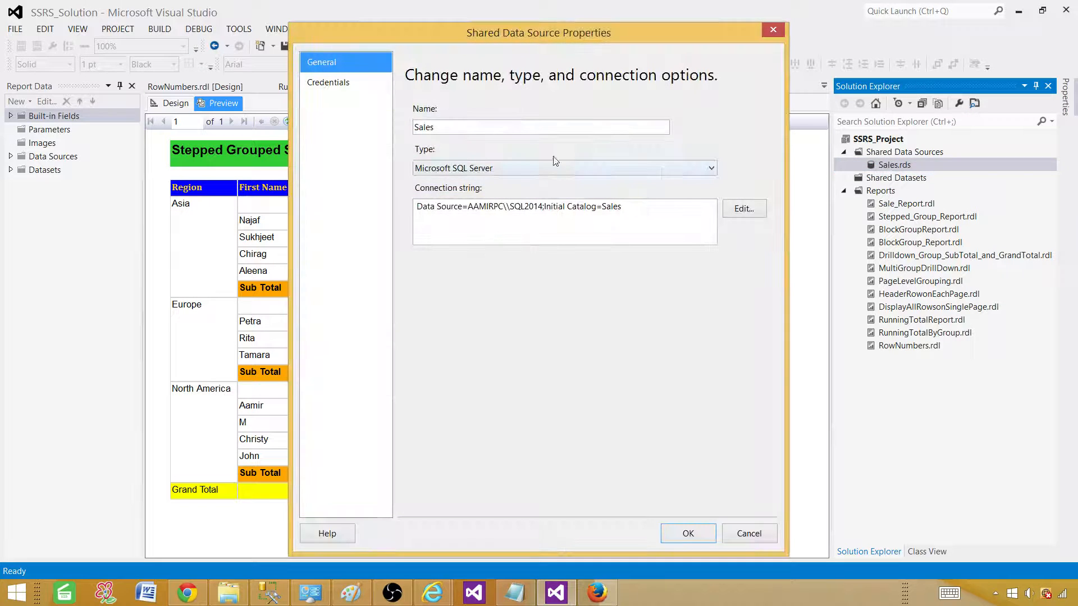
left_click(450, 125)
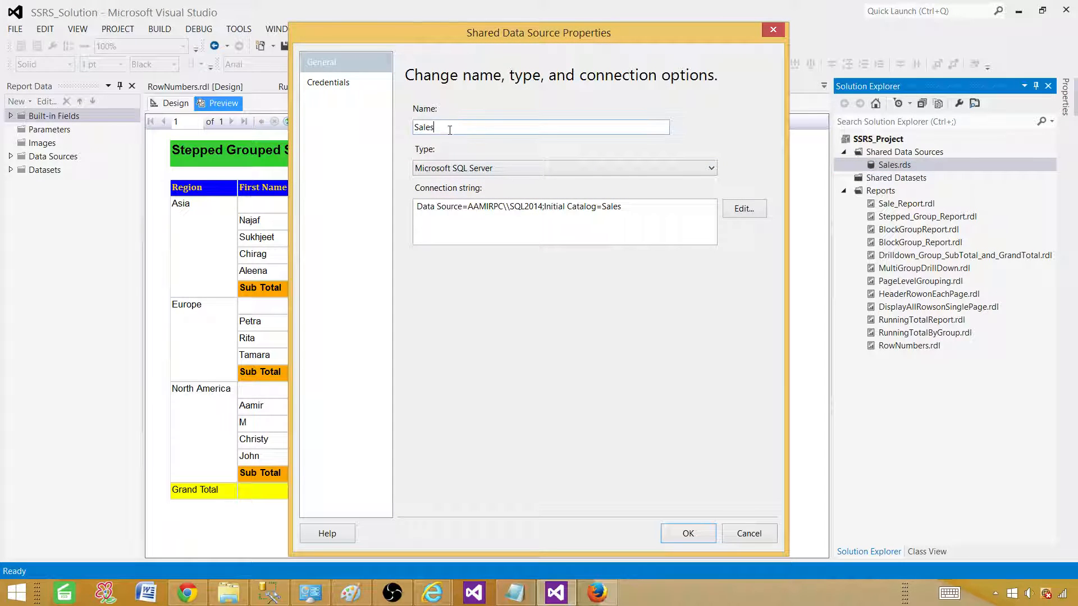
left_click_drag(469, 206, 543, 207)
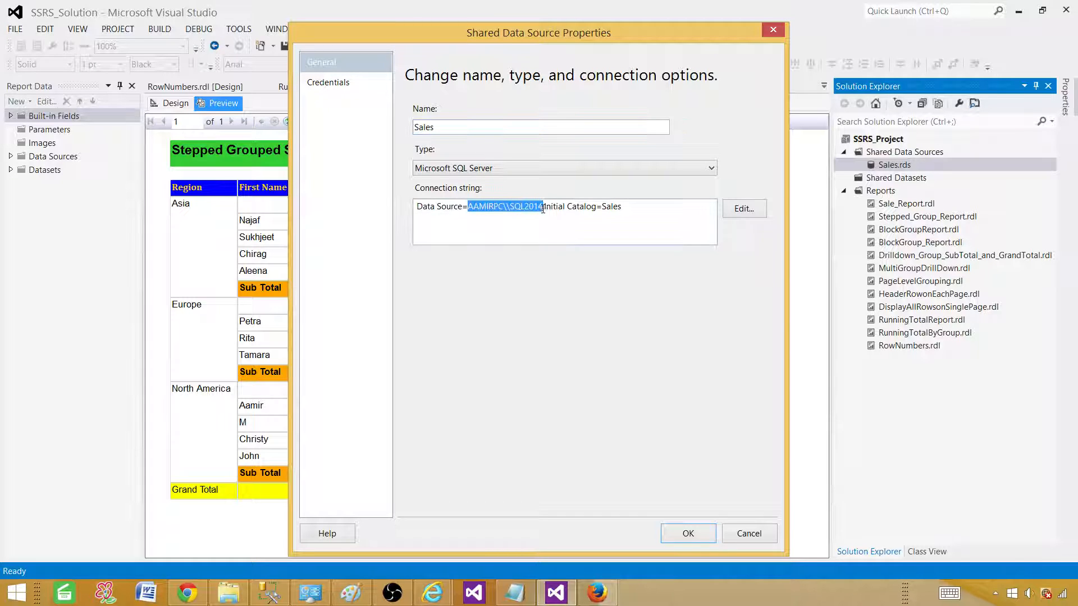
left_click_drag(635, 207, 603, 207)
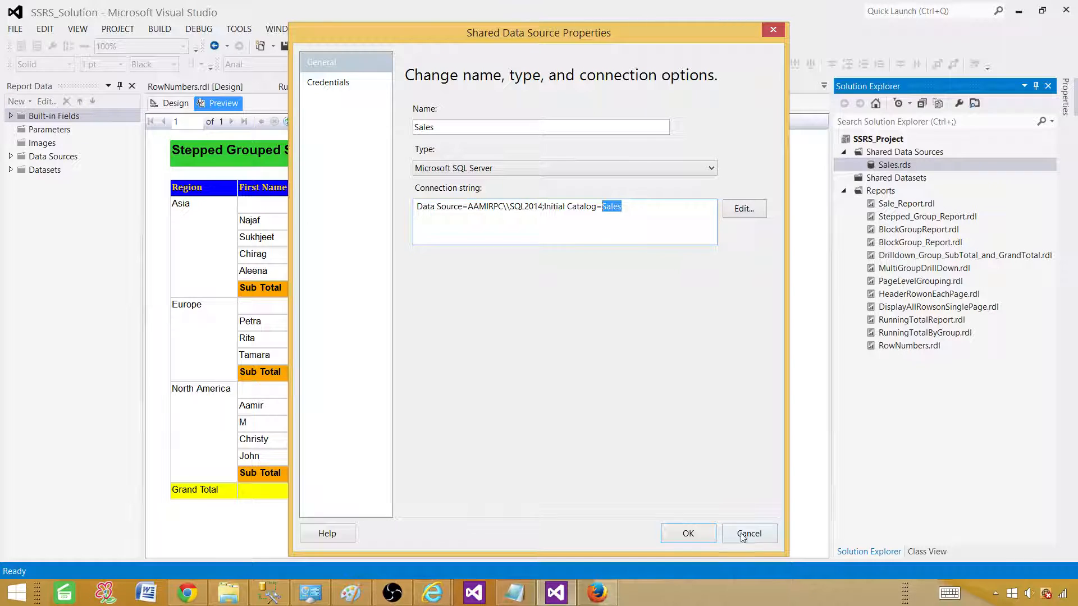
left_click_drag(646, 209, 382, 201)
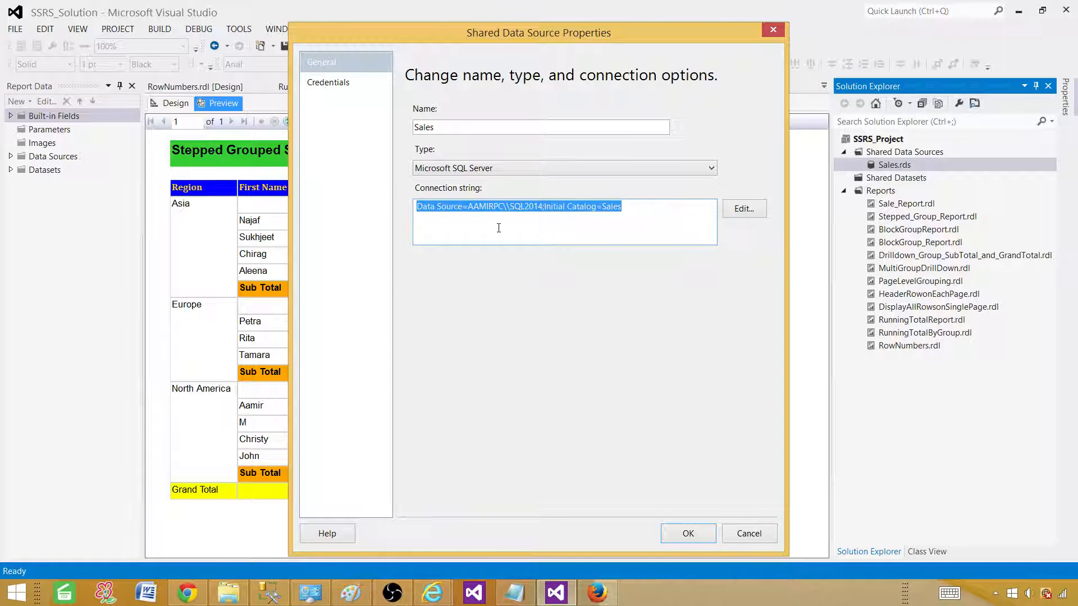
left_click(741, 534)
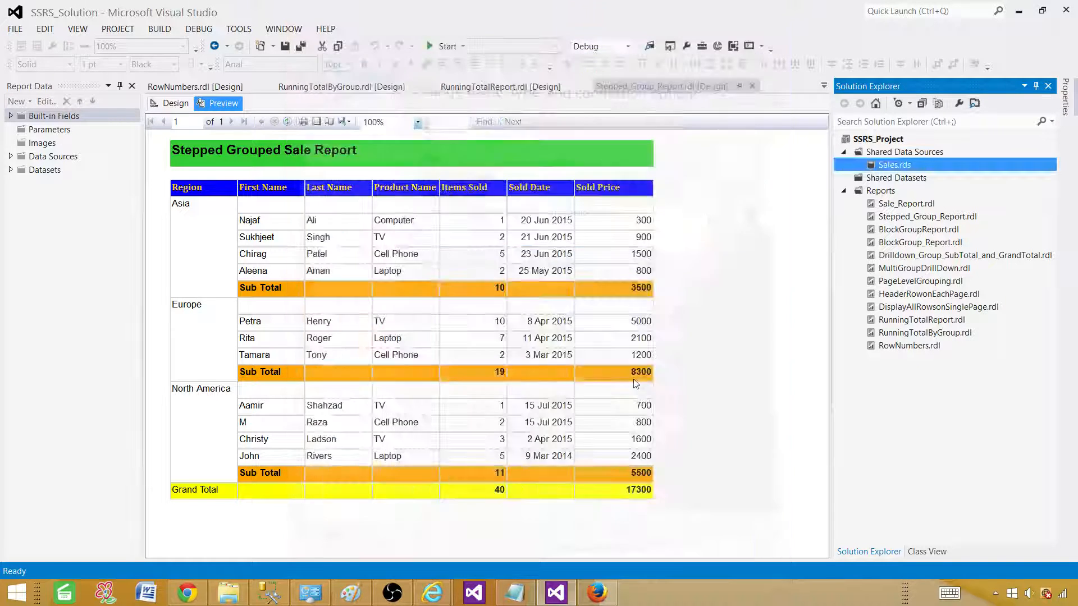
Add a new empty report named SingleValueStaticParameter.rdl to the project's Reports folder.
left_click(878, 197)
right_click(878, 196)
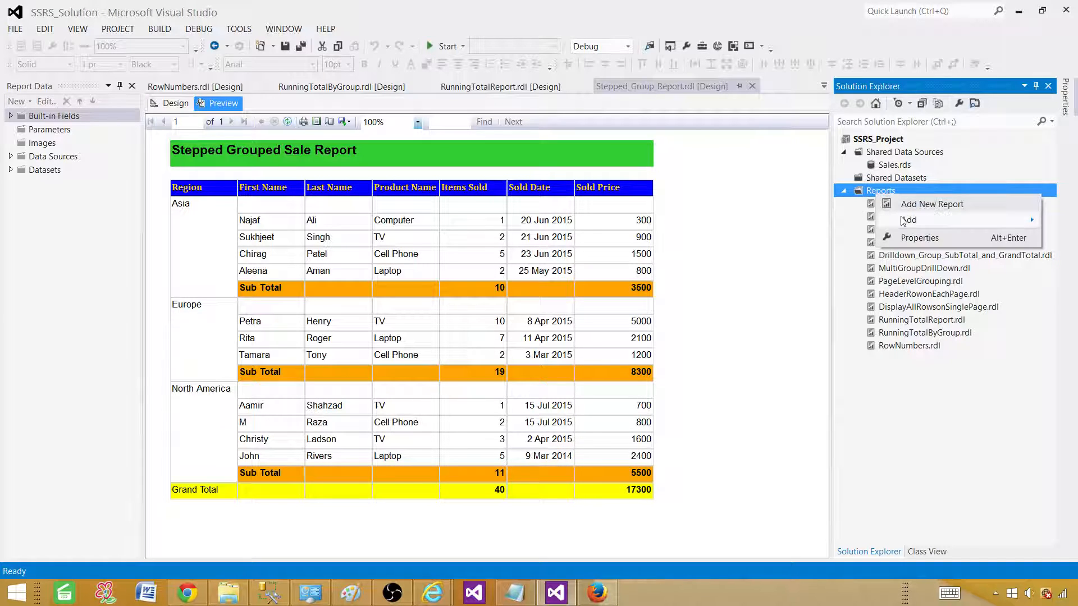
mouse_move(908, 224)
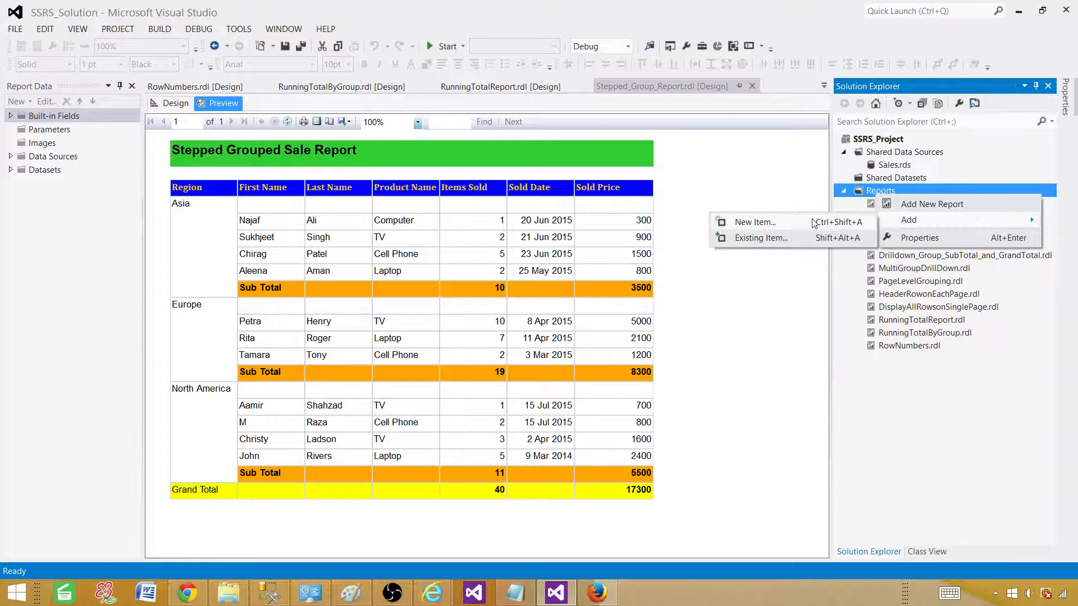
left_click(792, 222)
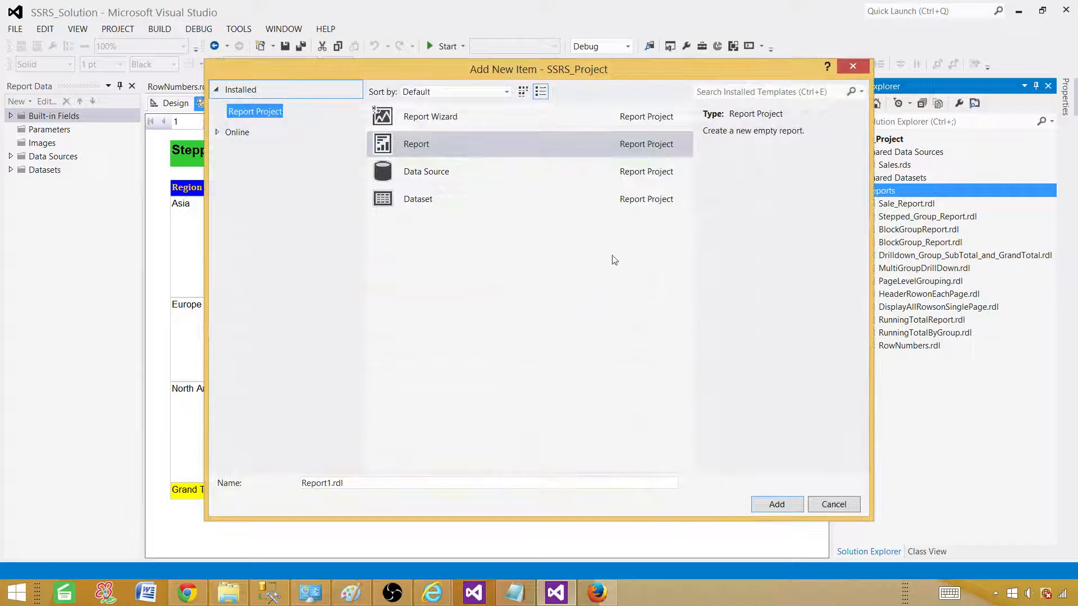
left_click(452, 144)
left_click(306, 482)
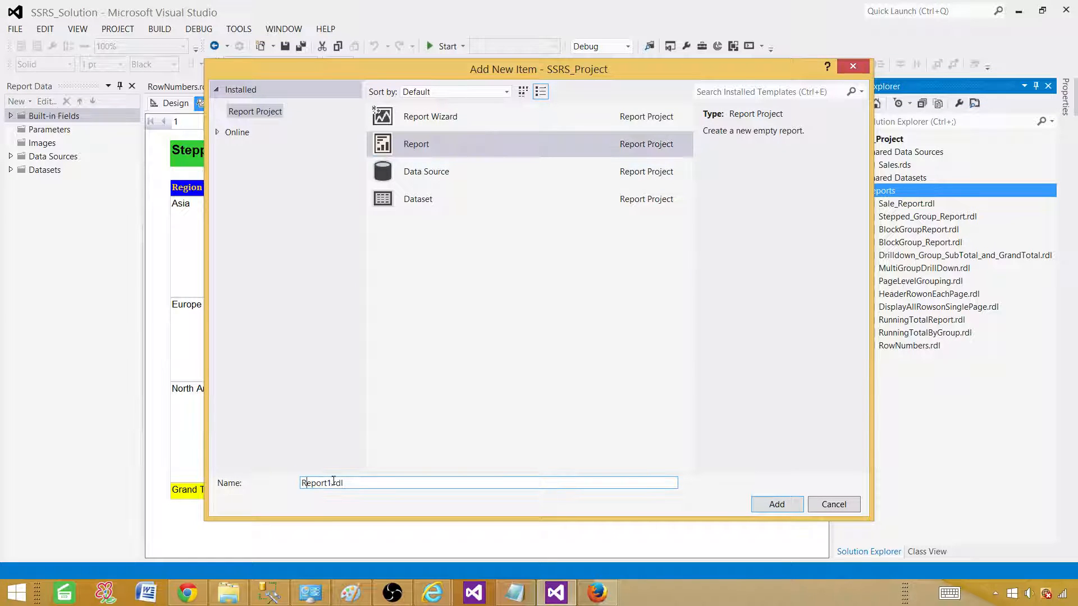
left_click_drag(332, 484, 273, 484)
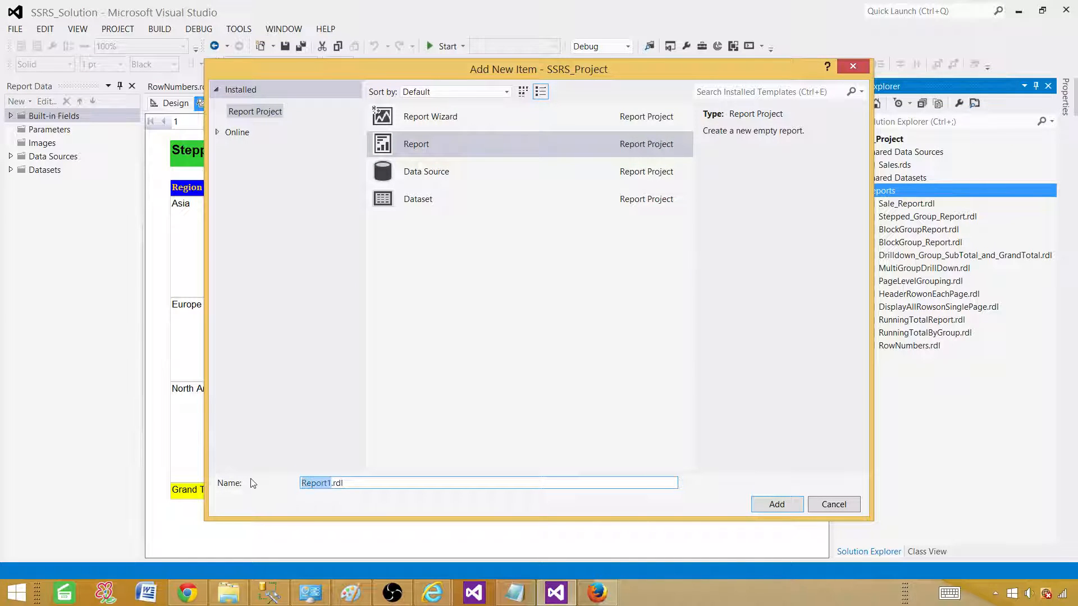
type("SingleValueStaticParamet")
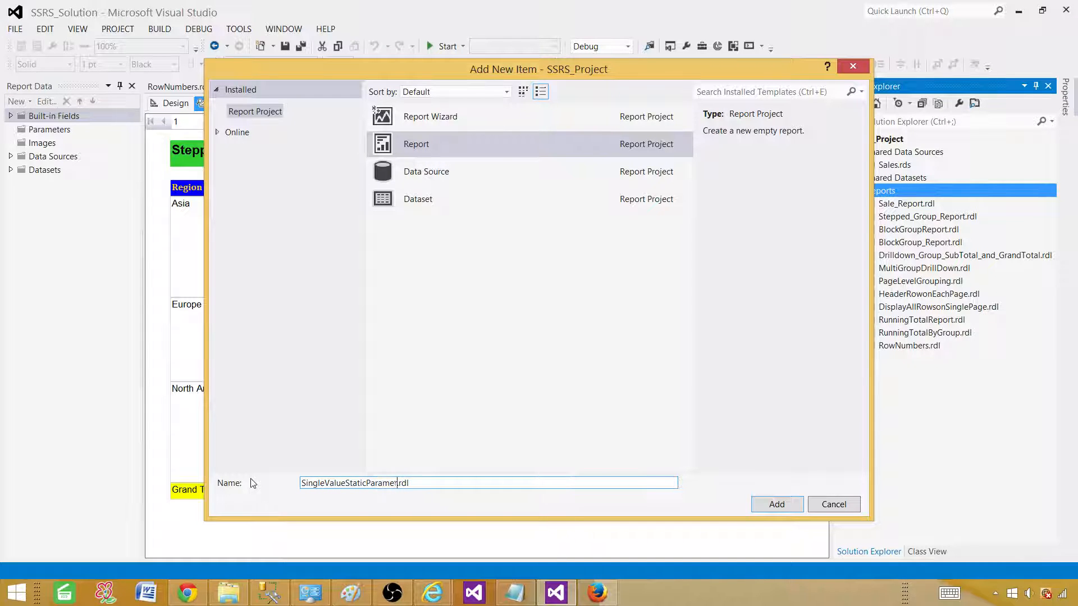
type("er")
left_click(776, 504)
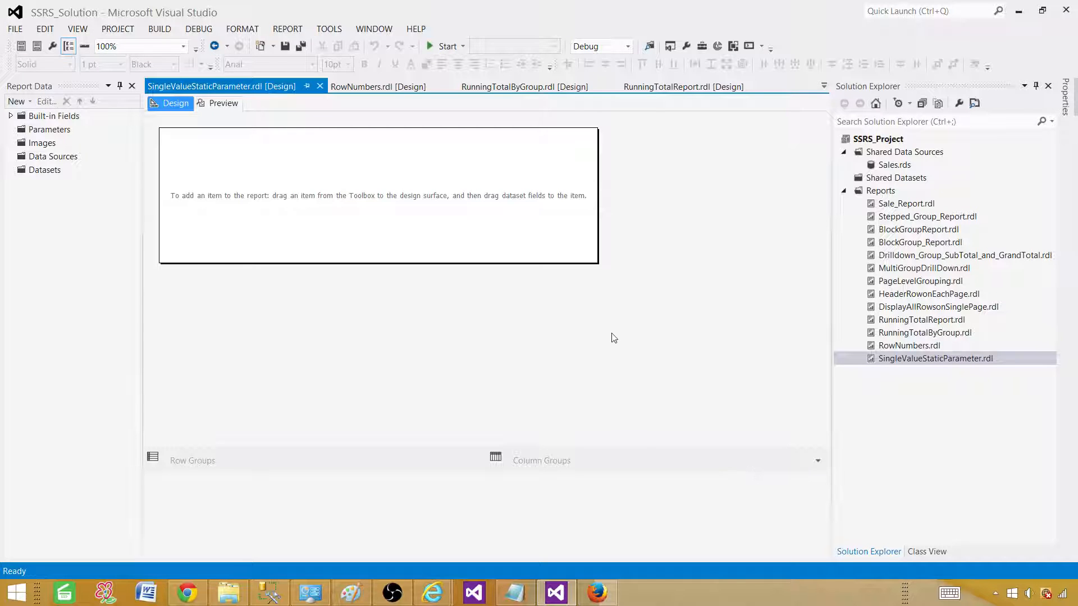
Start a new data source for the report that references the shared data source Sales.
left_click(56, 157)
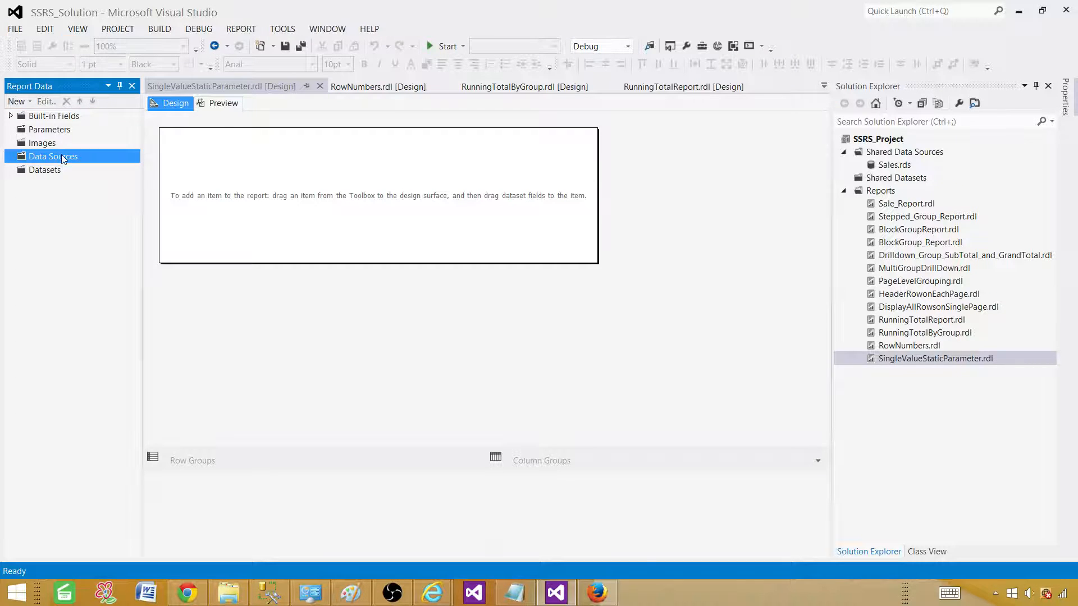
right_click(61, 157)
left_click(95, 166)
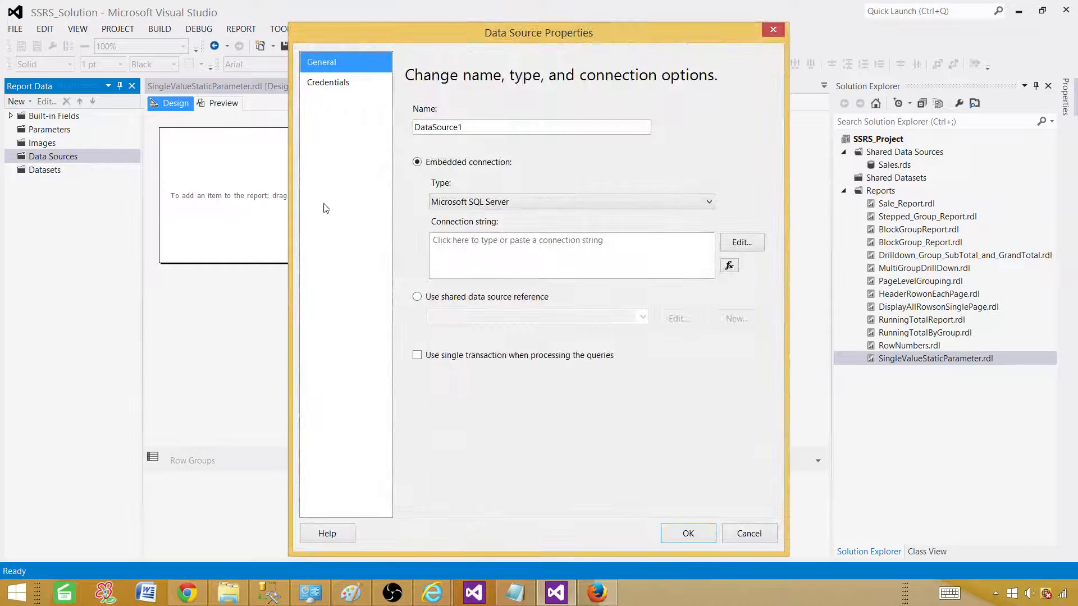
left_click(417, 296)
left_click(643, 318)
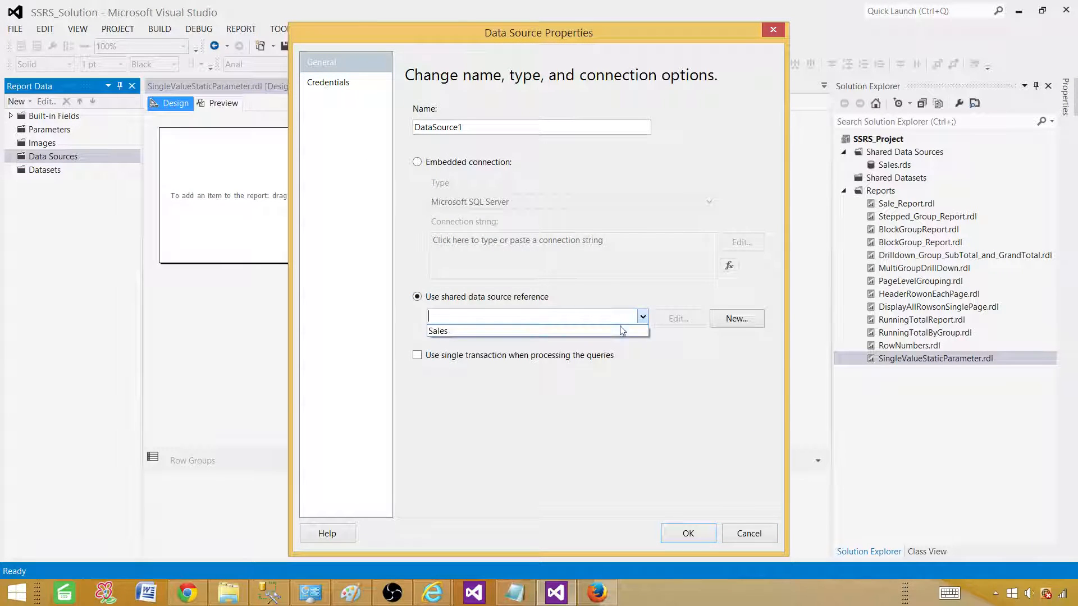
left_click(616, 329)
left_click(516, 317)
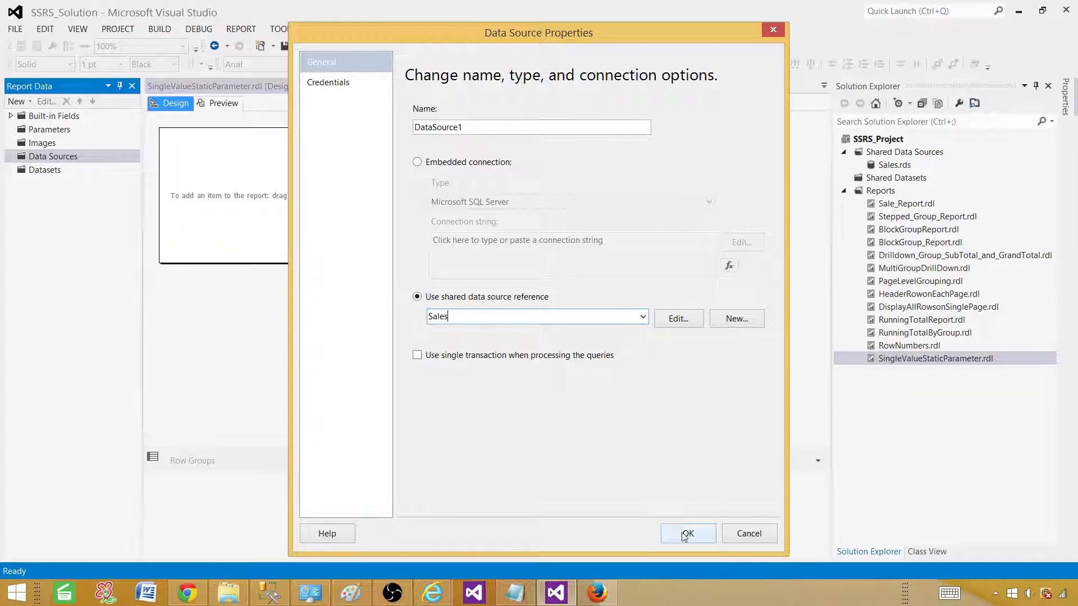
Name the new data source DS_Sales and save it in the report.
double_click(481, 128)
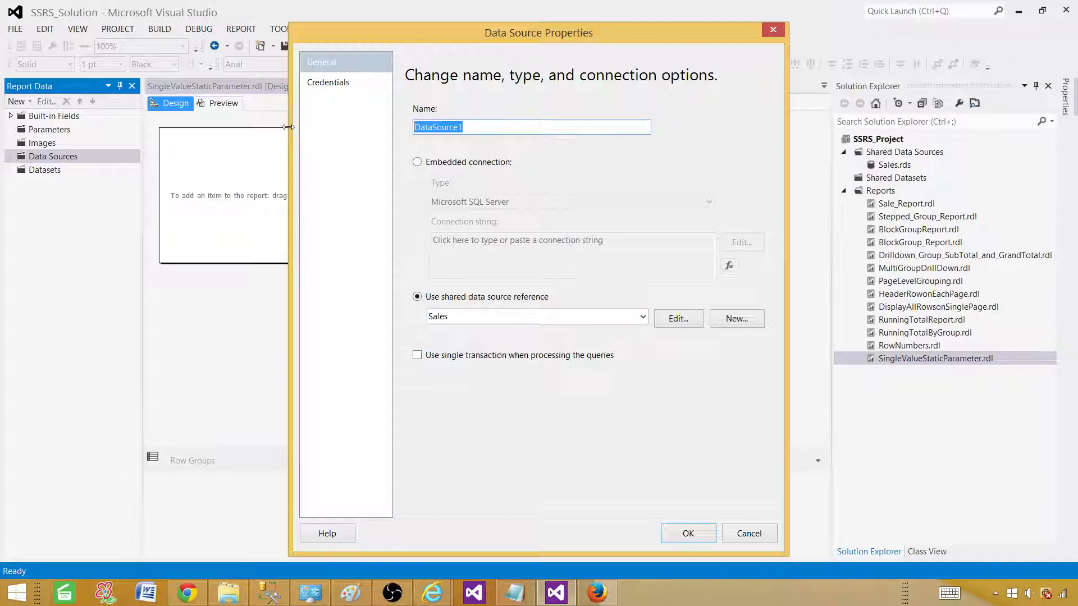
type("ds")
key("BackSpace")
key("BackSpace")
type("DS_Sales")
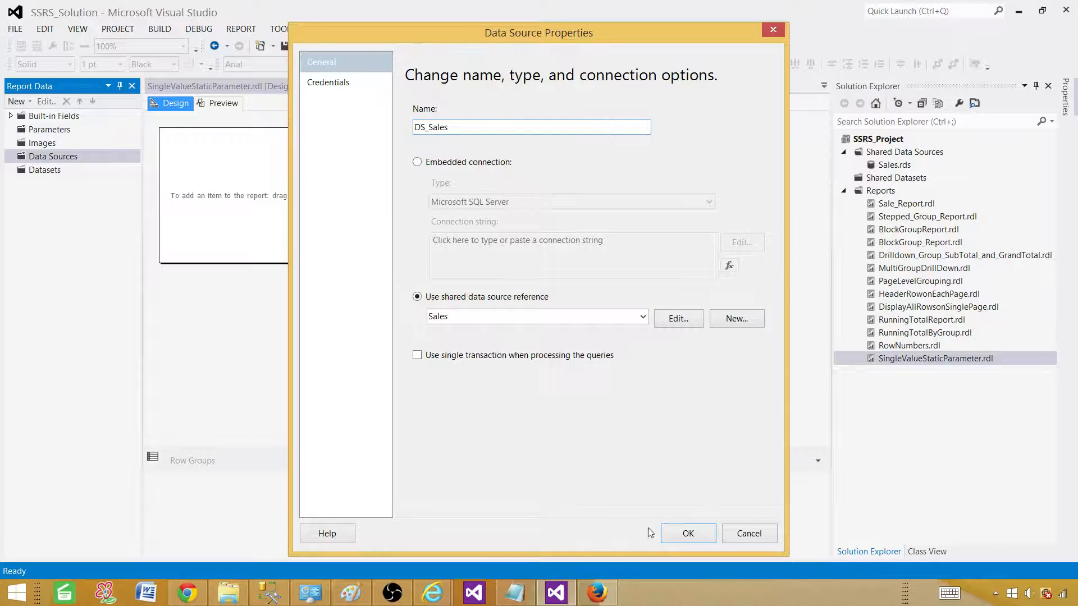
left_click(665, 537)
Start a new dataset embedded in the report and name it DSET_SalesTotal.
right_click(52, 184)
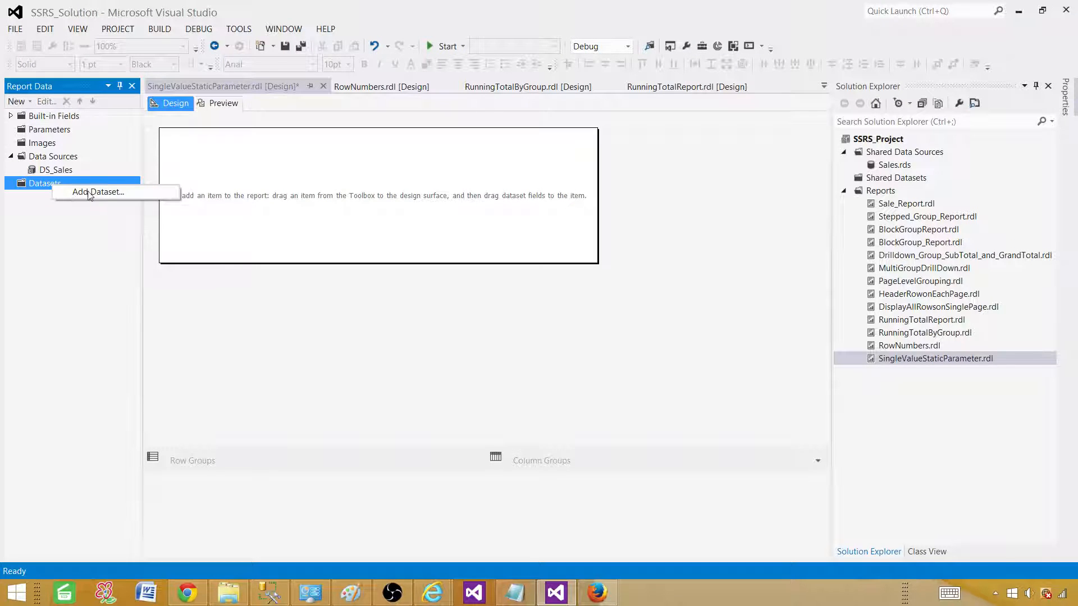
left_click(88, 193)
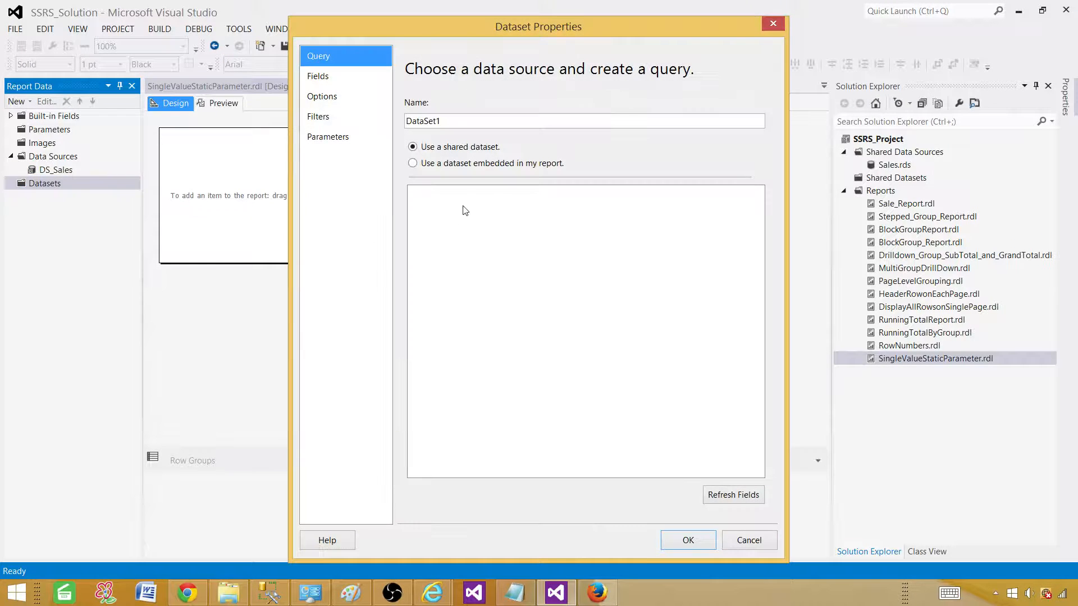
left_click(433, 164)
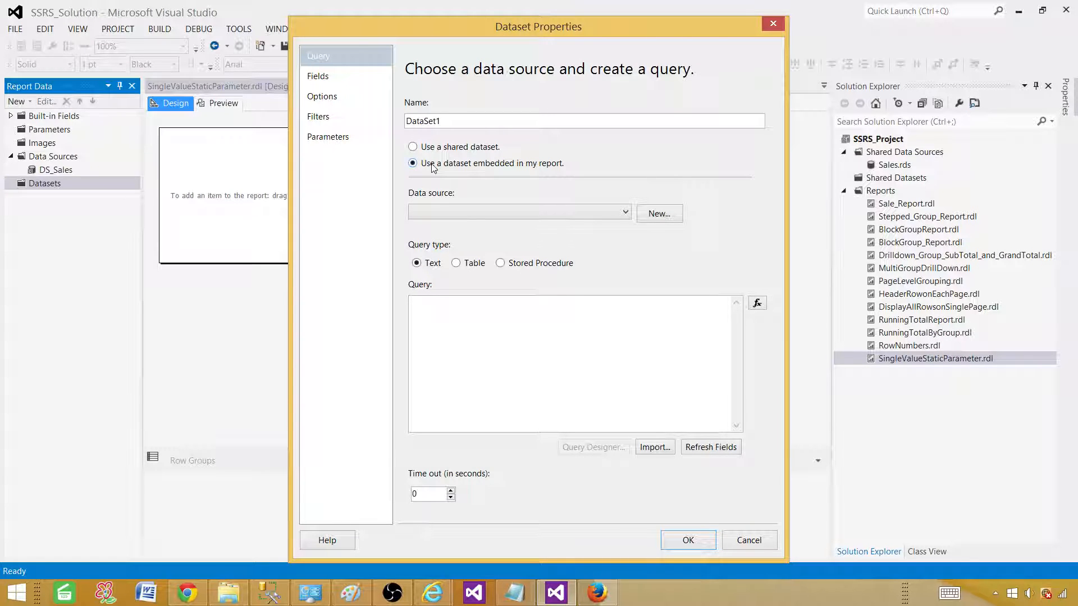
left_click_drag(451, 120, 370, 120)
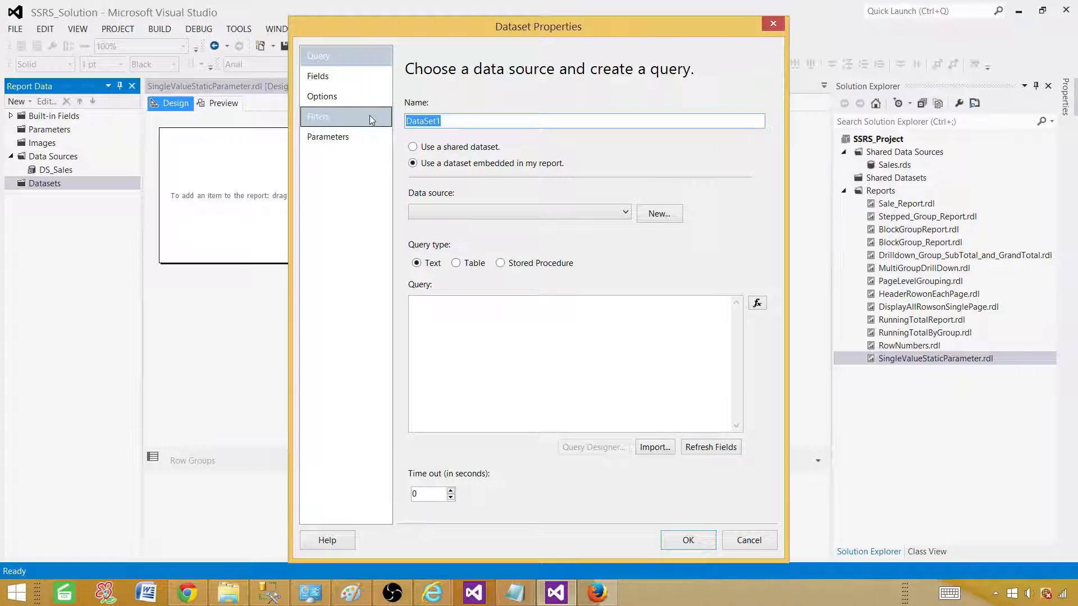
type("DSET_SalesTotal")
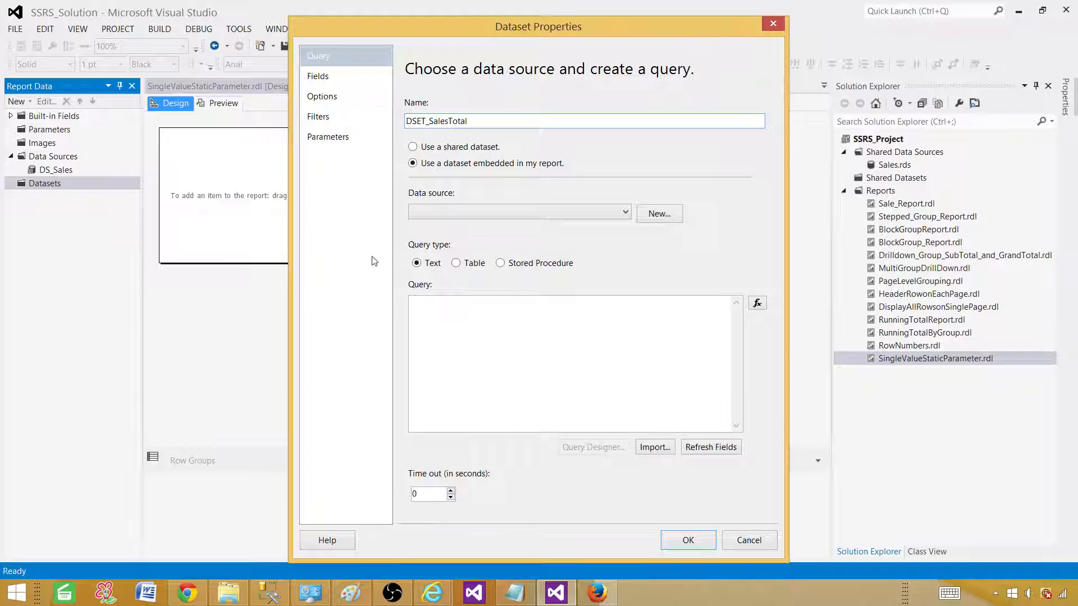
Paste the copied Select query on [dbo].[TotalSale] into the dataset and remove the extra spaces before [SalePersonFName].
left_click(509, 337)
right_click(480, 300)
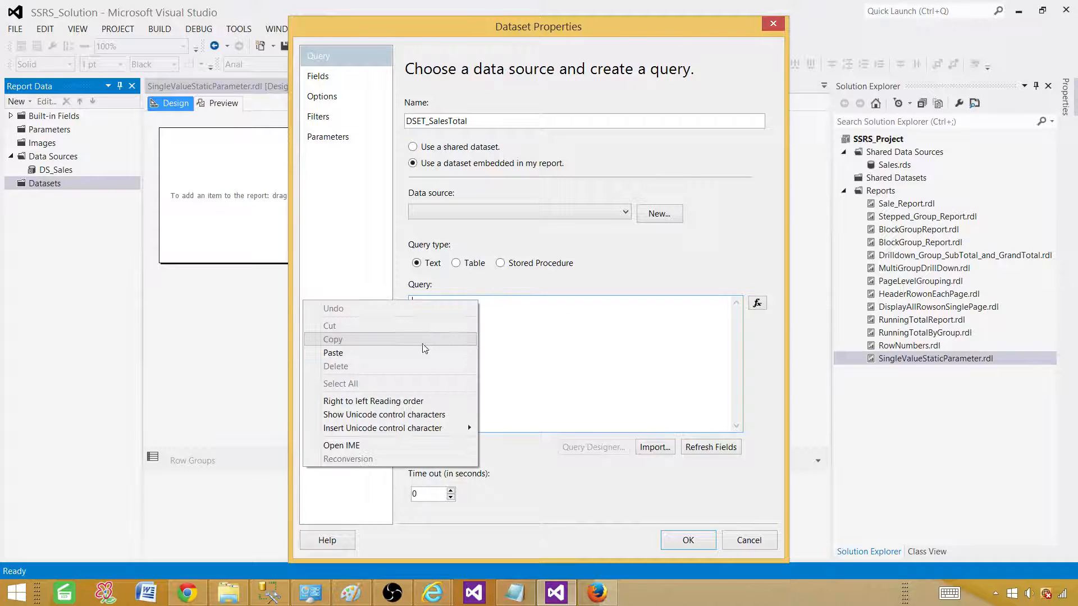
left_click(461, 354)
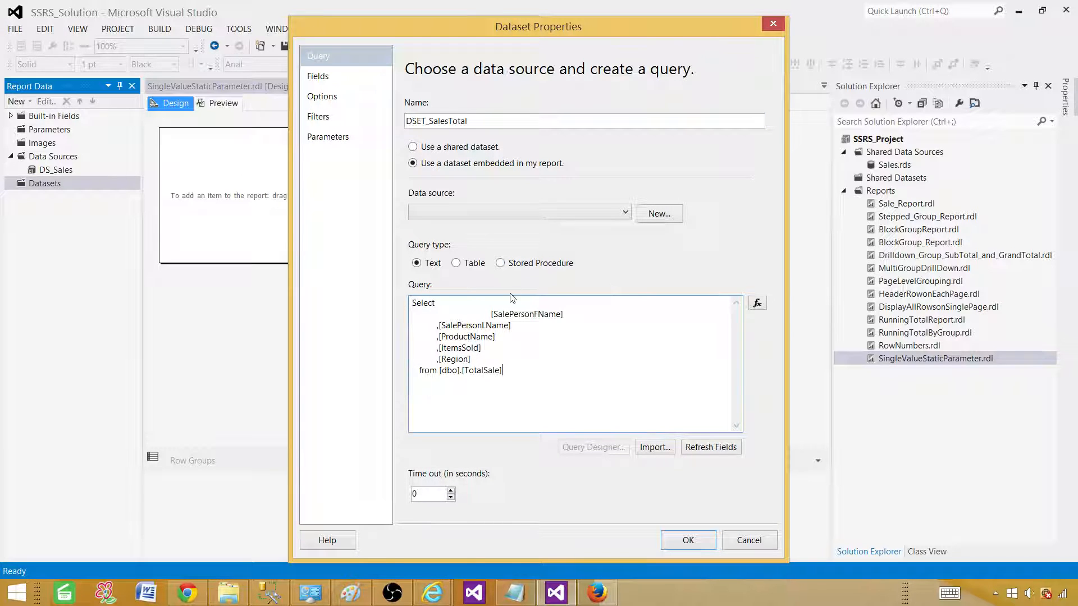
left_click_drag(490, 314, 442, 314)
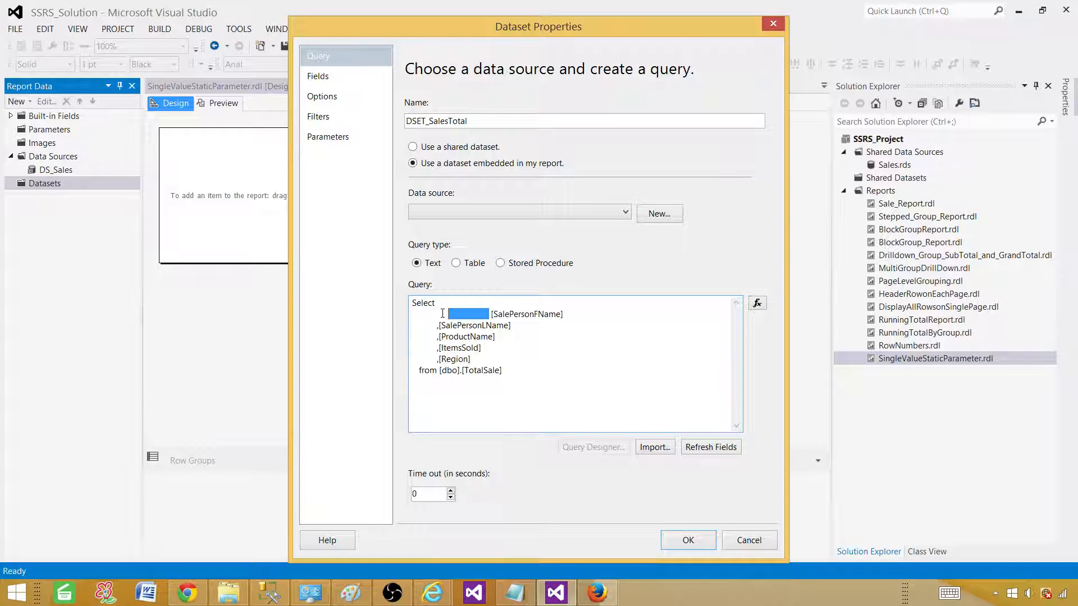
key("BackSpace")
key("BackSpace")
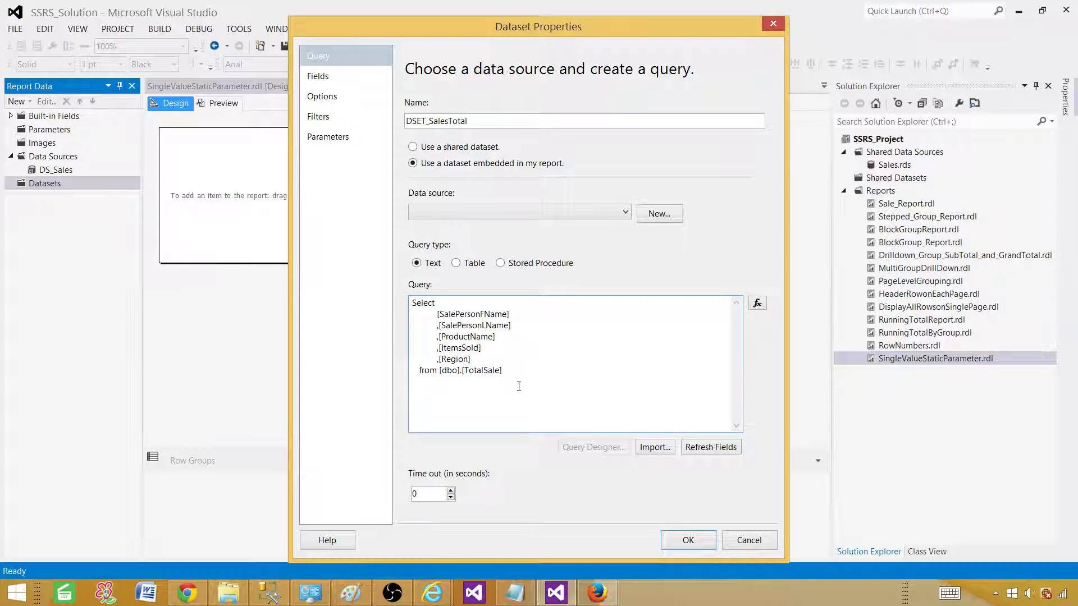
type("WHERE Region")
type("=@Region")
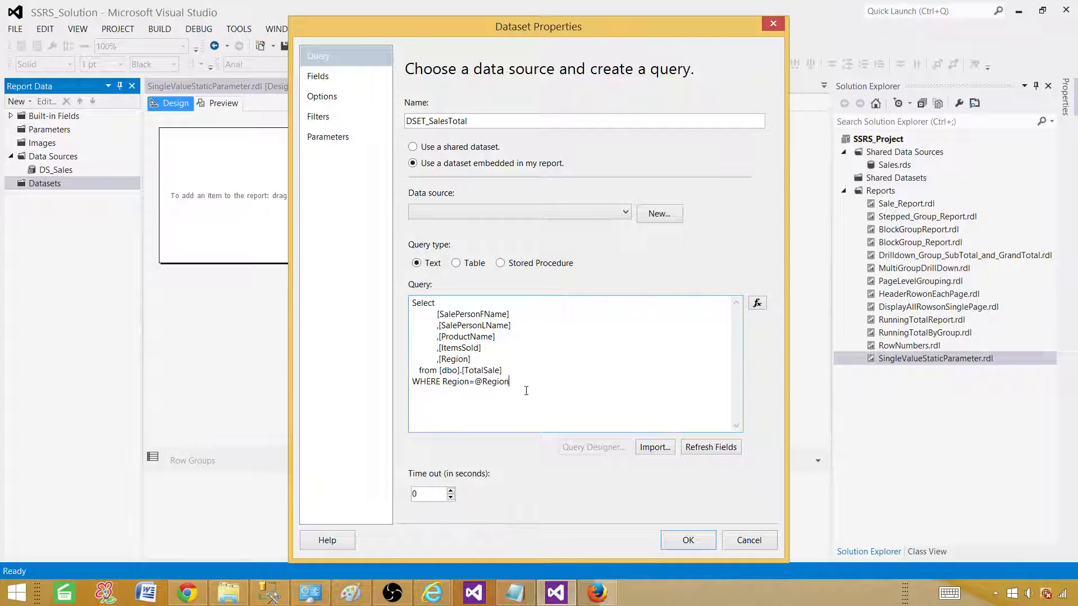
type("_Parameter")
left_click_drag(482, 383, 551, 383)
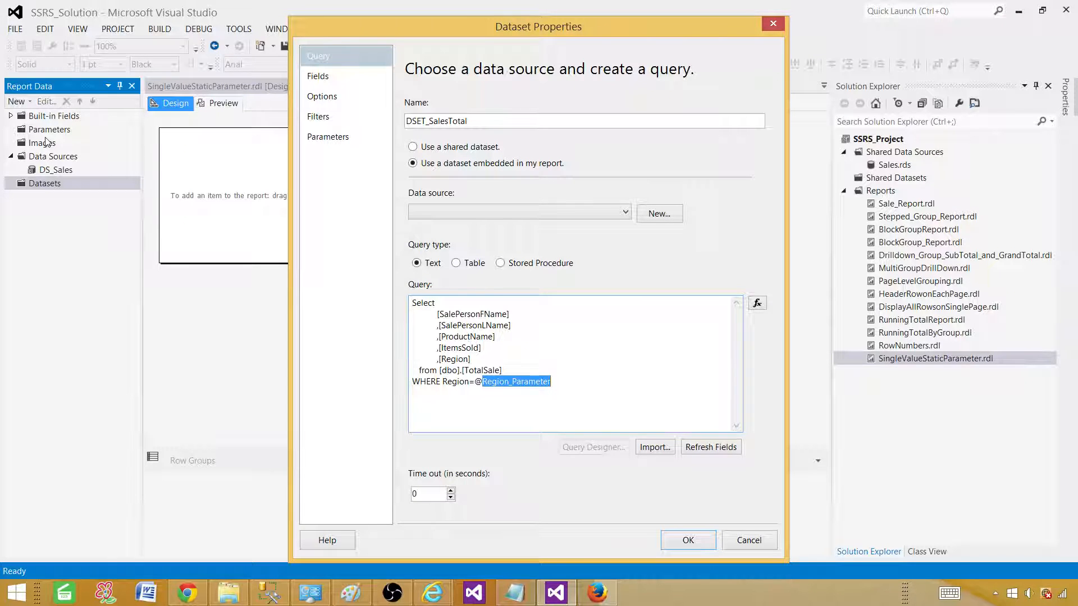
left_click(576, 386)
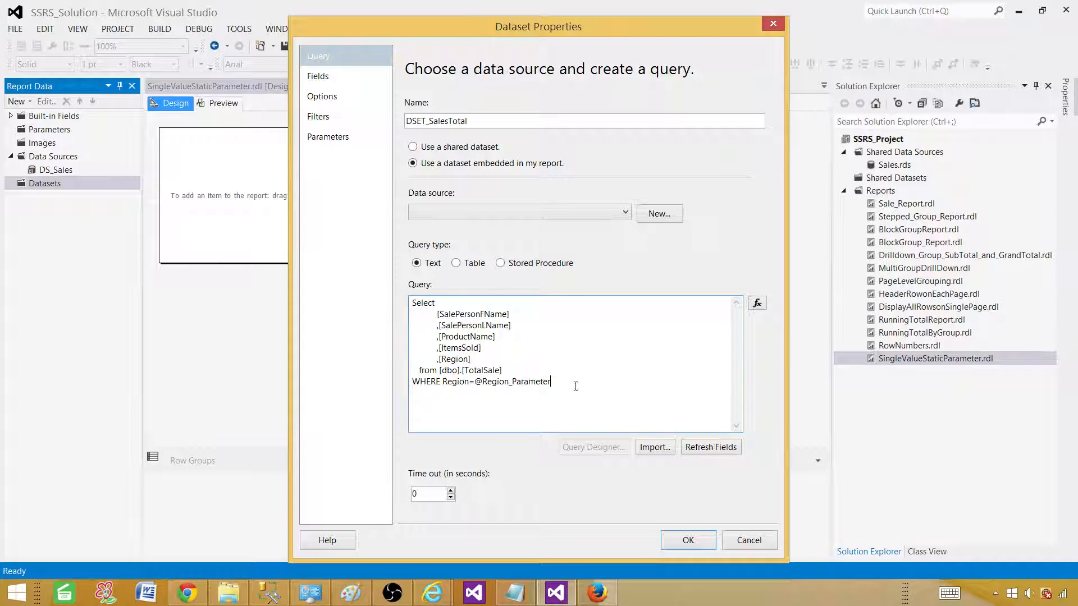
Assign DS_Sales as the dataset's data source and save the dataset.
left_click(686, 540)
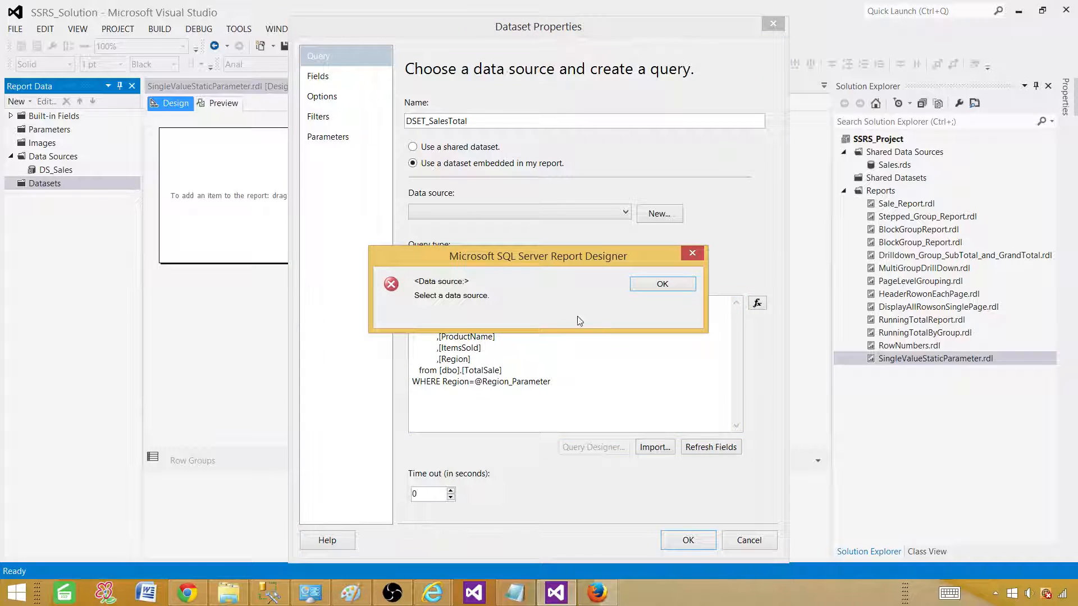
left_click(657, 285)
left_click(466, 214)
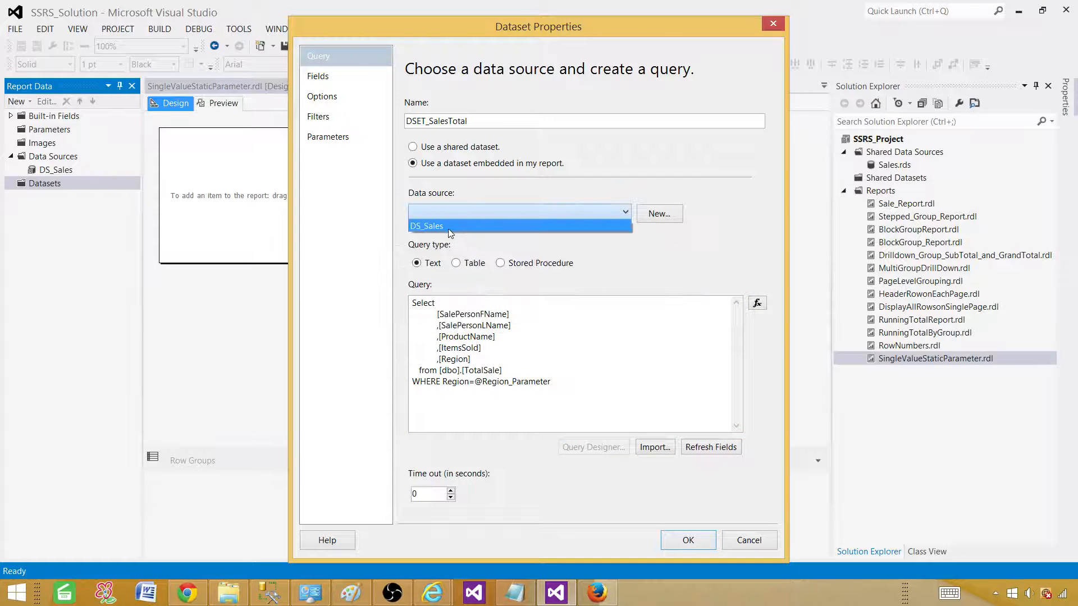
left_click(456, 226)
left_click(688, 540)
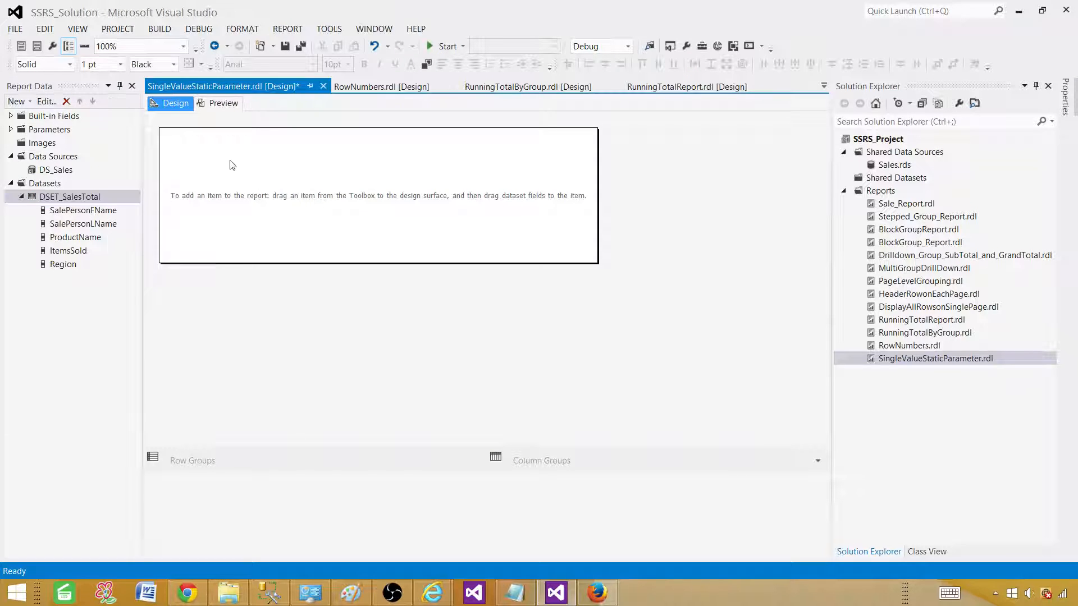
Insert a table into the empty report body and move it toward the body's left side.
right_click(271, 169)
mouse_move(316, 217)
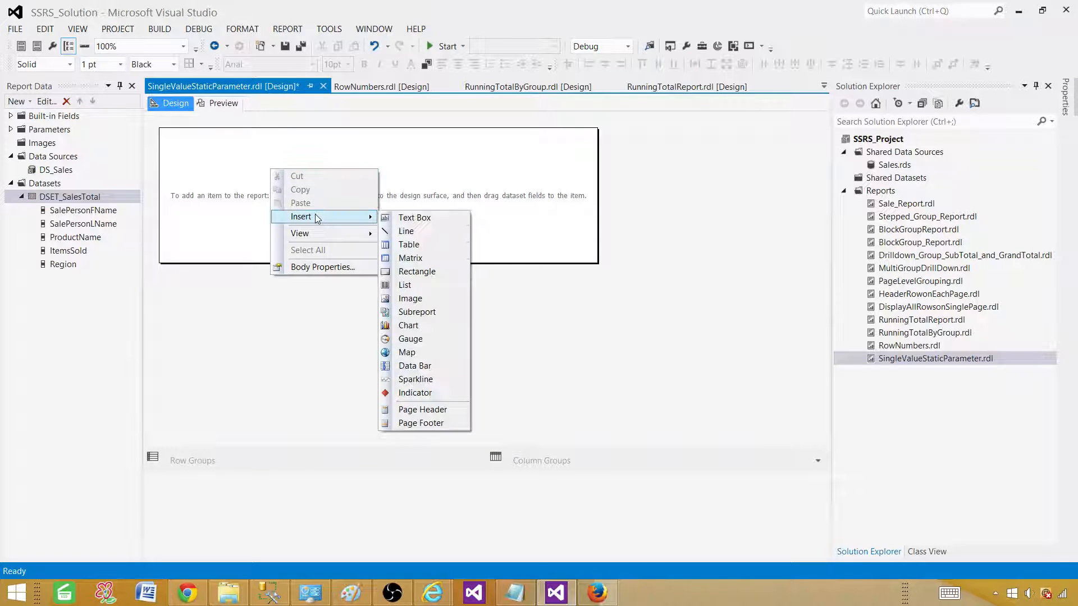
left_click(415, 246)
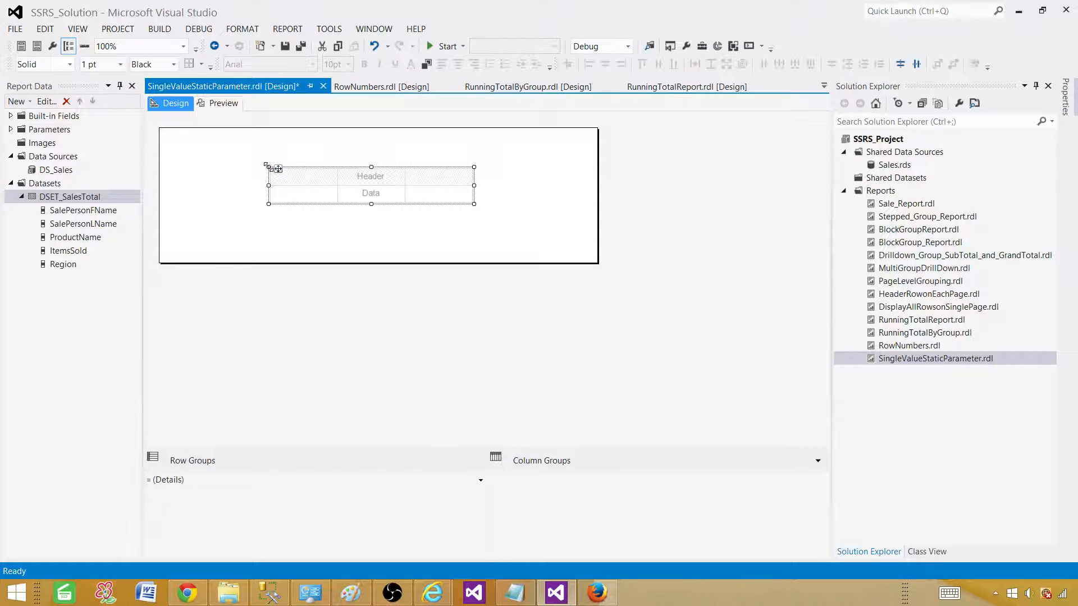
left_click_drag(269, 167, 200, 173)
Fill the table with the SalePersonFName, SalePersonLName, ProductName, ItemsSold and Region fields, and shift it down and left.
left_click_drag(94, 211, 380, 193)
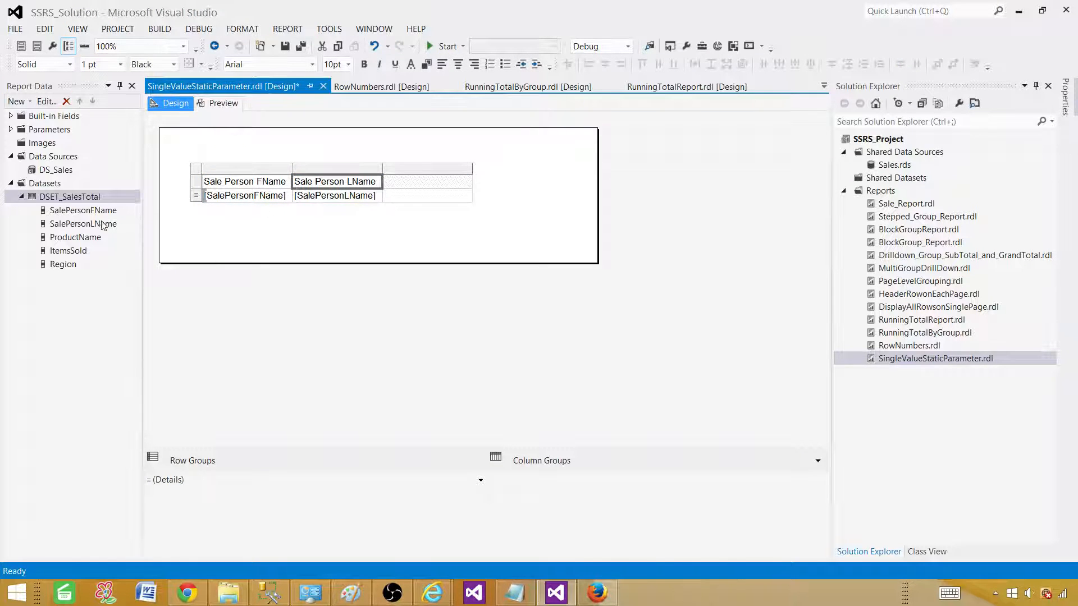
left_click_drag(85, 237, 475, 196)
left_click_drag(61, 269, 534, 193)
left_click(406, 178)
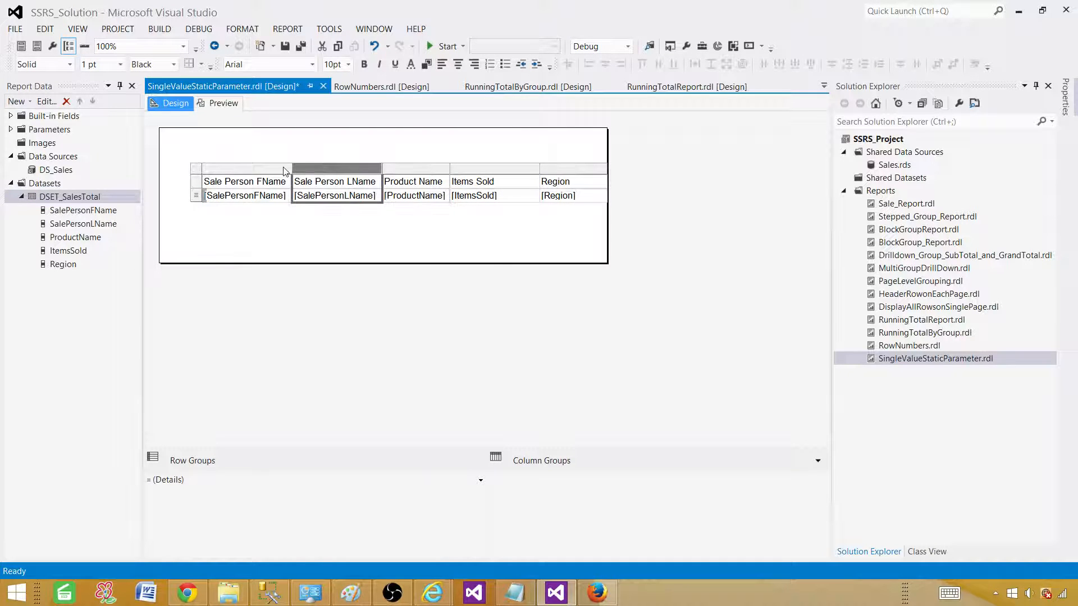
left_click(205, 174)
left_click_drag(211, 174, 190, 202)
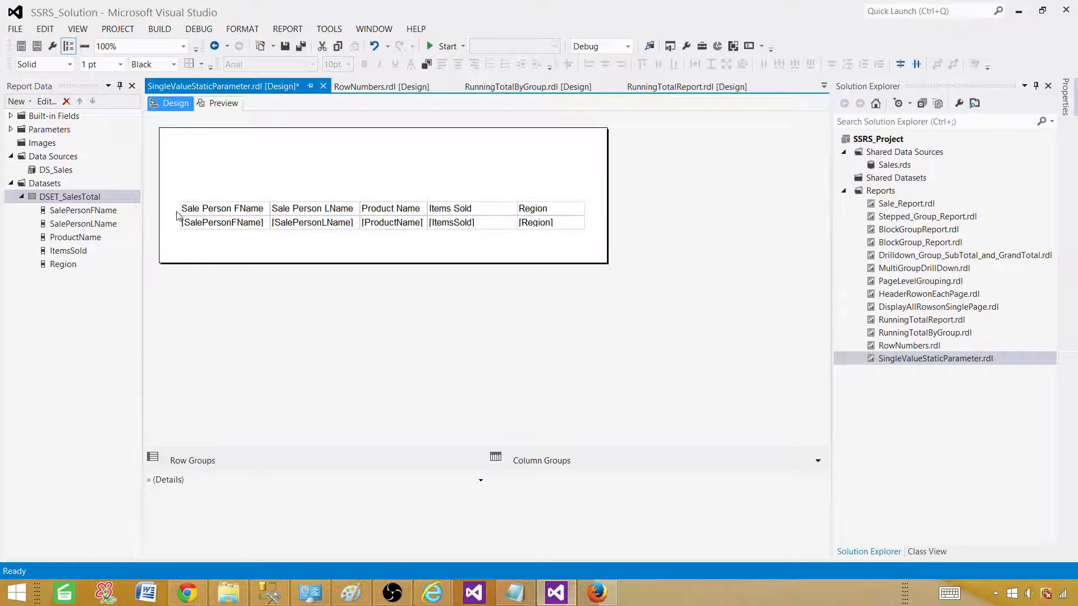
Format the table's header row as bold italic with a turquoise background, and move the table up in the report body.
left_click(174, 208)
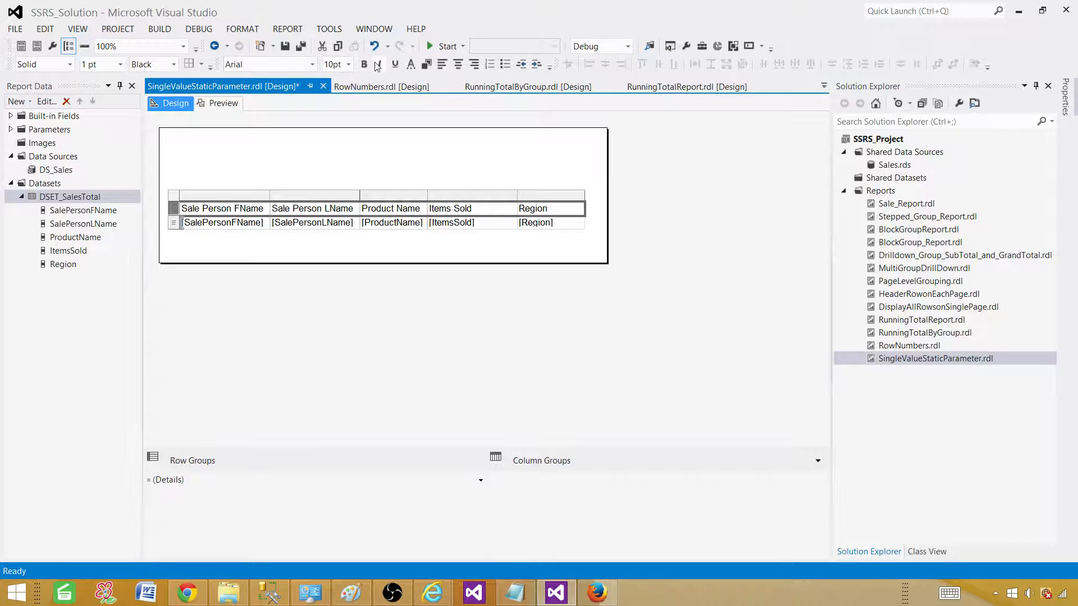
left_click(364, 64)
left_click(380, 64)
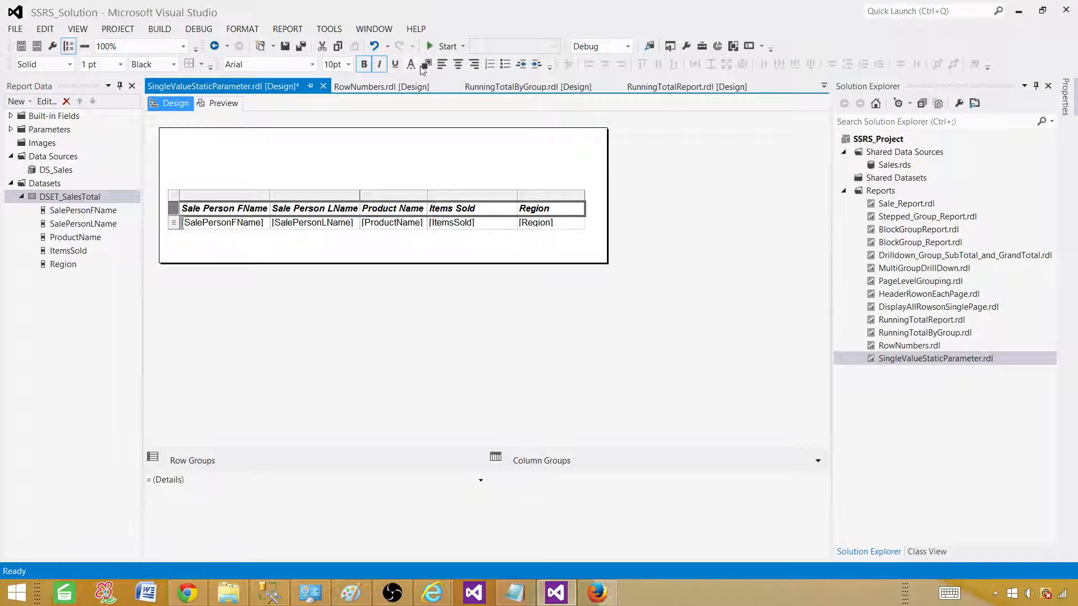
left_click(427, 64)
left_click(531, 267)
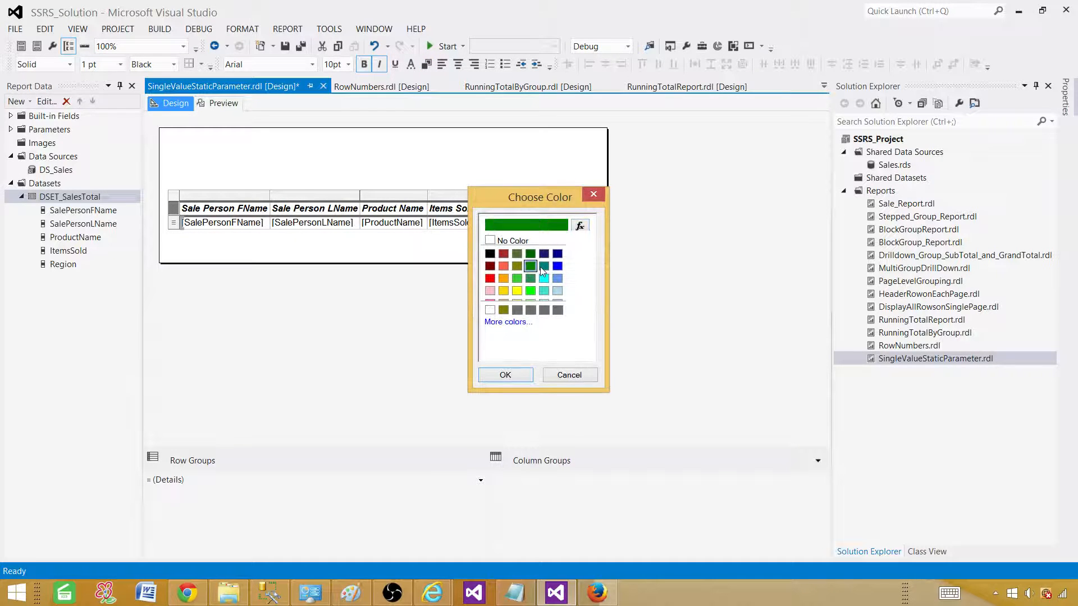
left_click(544, 291)
left_click(513, 375)
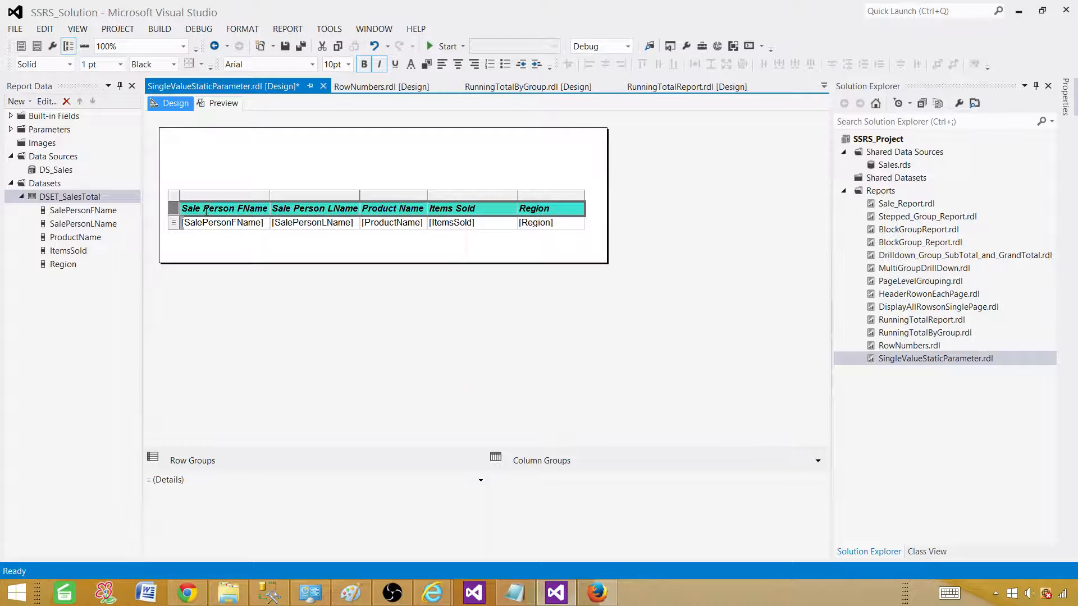
left_click(174, 197)
left_click_drag(187, 203, 187, 156)
Preview the report with Europe as the Region Parameter value, and run it again with Asia.
left_click(223, 103)
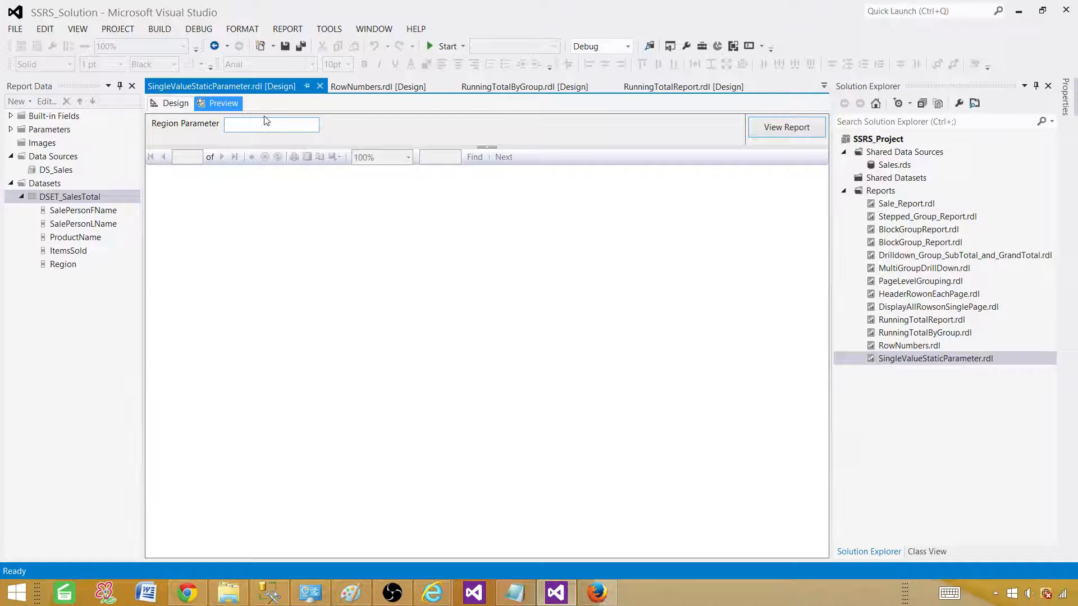
type("Europe")
left_click(786, 127)
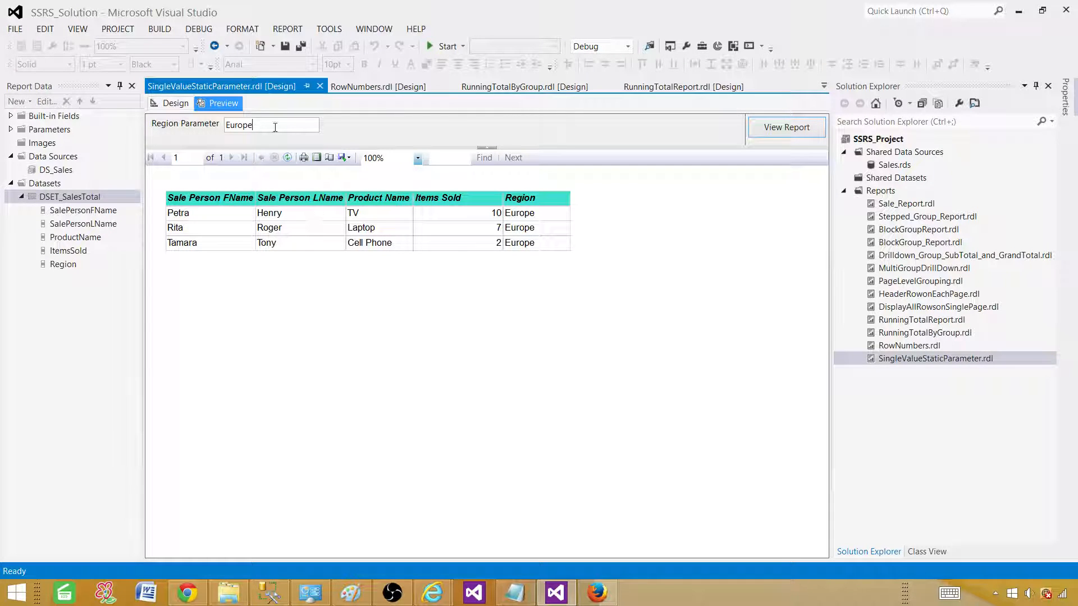
left_click_drag(275, 127, 152, 119)
type("Asia")
left_click(779, 135)
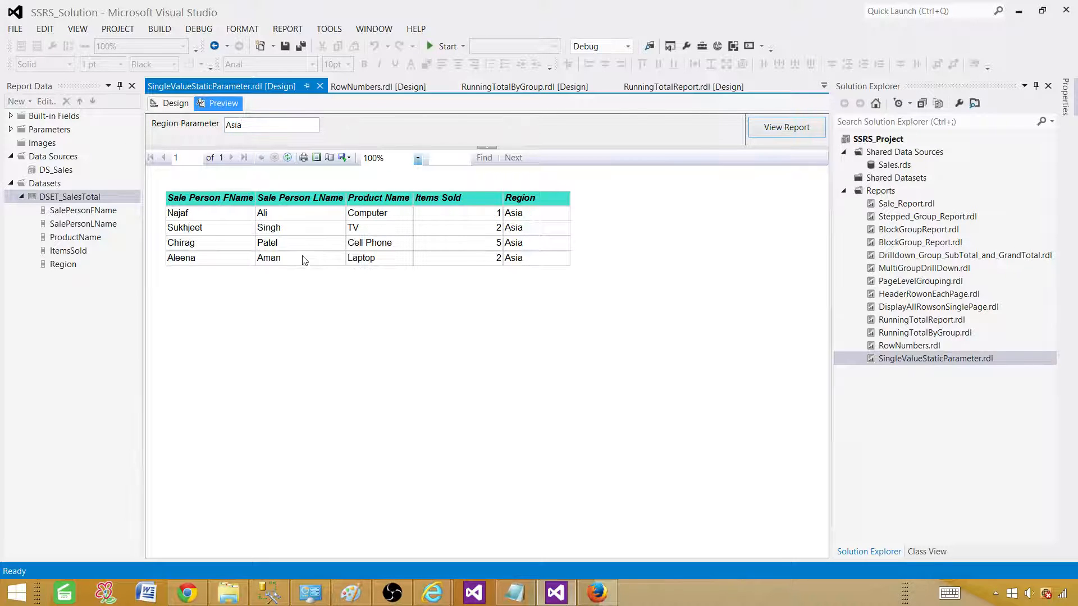
Run the previewed report for the region "NorthAmerica", and rerun it with the spelling "North America".
left_click(238, 124)
left_click_drag(261, 124, 209, 129)
type("NorthAmeric")
left_click(766, 130)
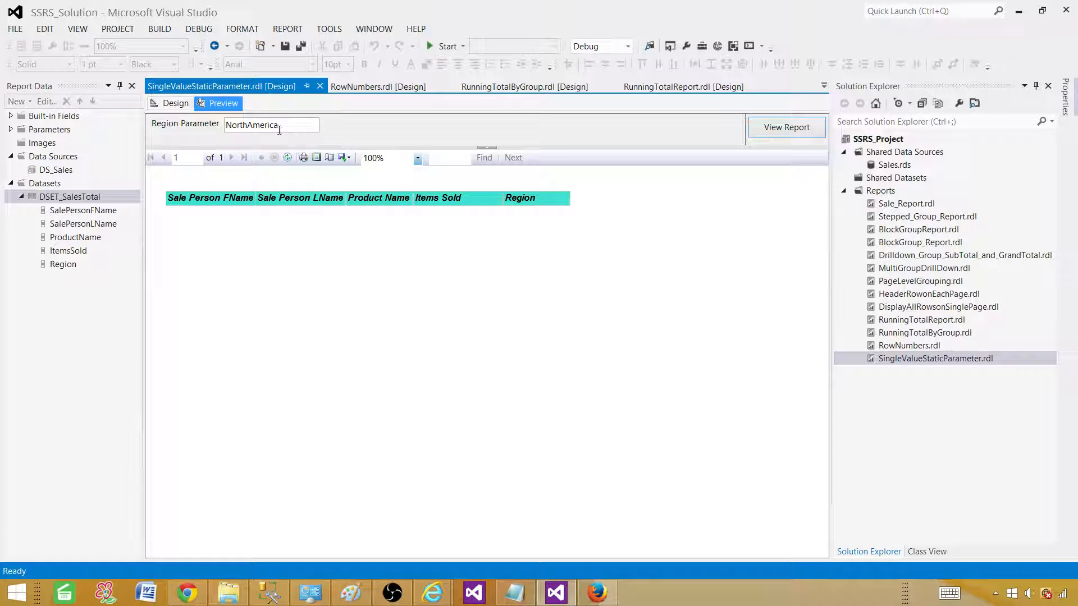
left_click_drag(286, 126, 223, 127)
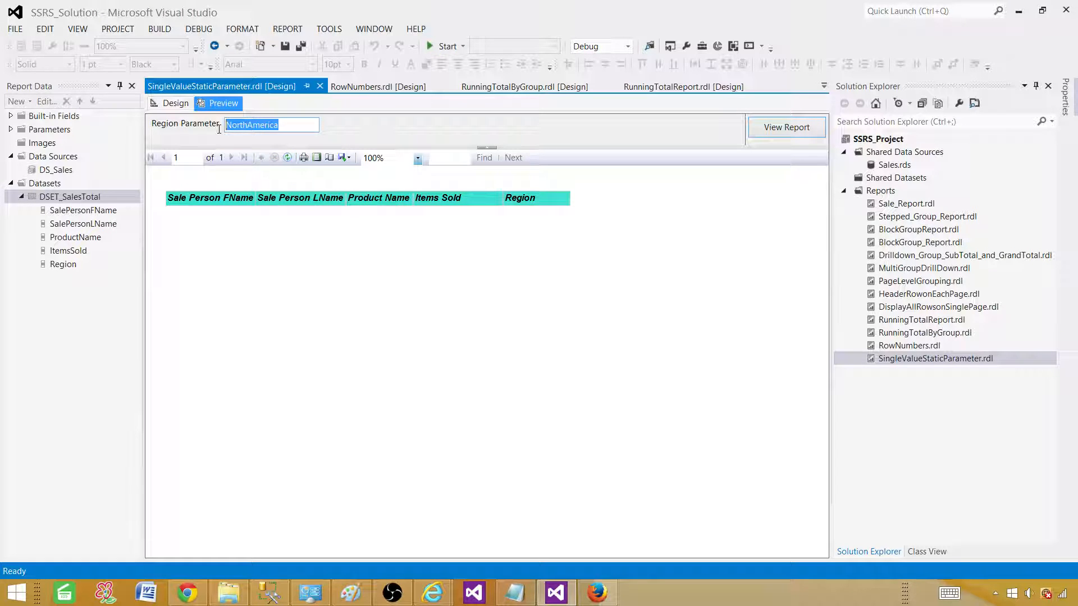
left_click(250, 126)
left_click(764, 135)
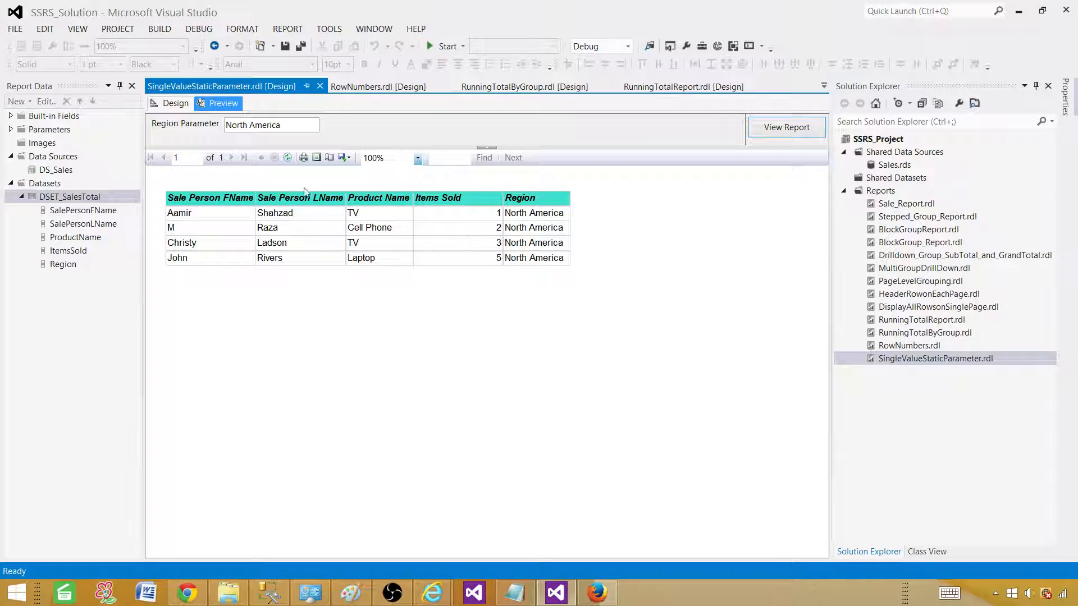
Clear the Region Parameter value in the report preview.
left_click_drag(287, 125, 220, 125)
left_click(249, 124)
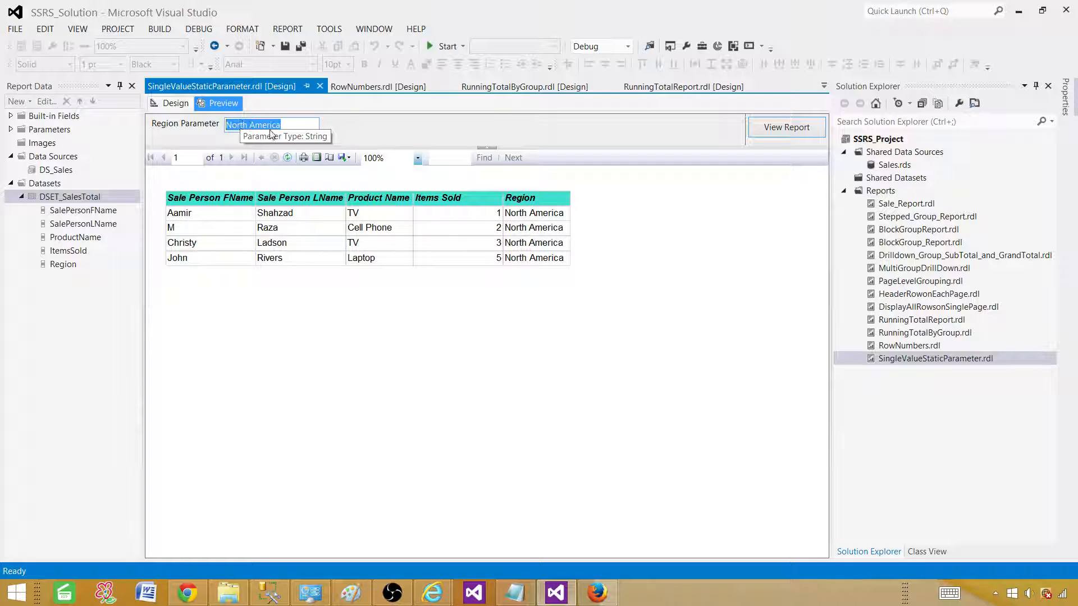
key("BackSpace")
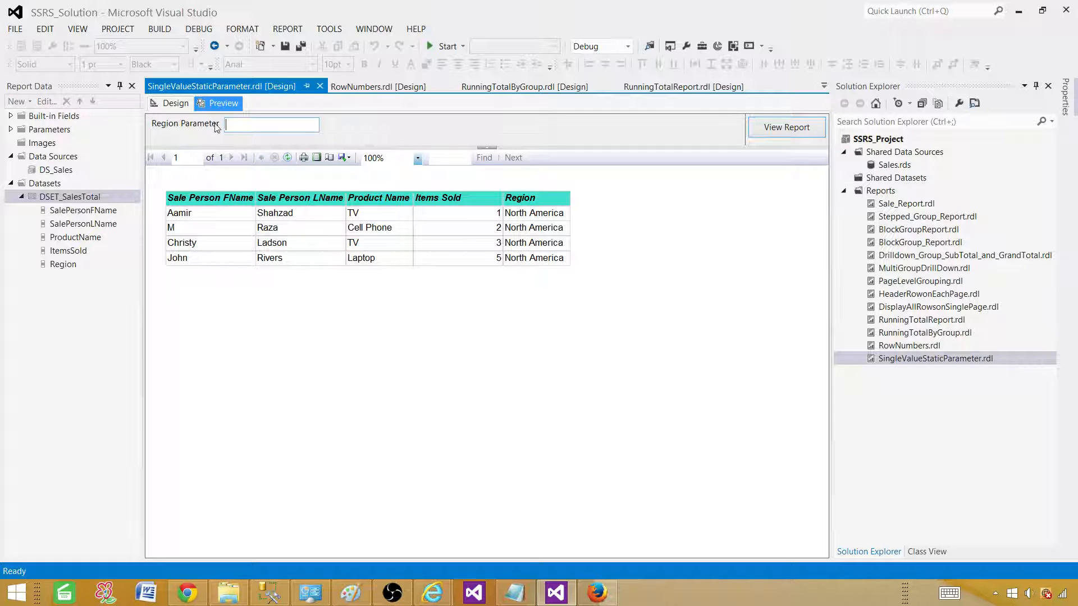
left_click(263, 129)
Return to the report design, open the properties of Region_Parameter and select its whole prompt text.
left_click(59, 130)
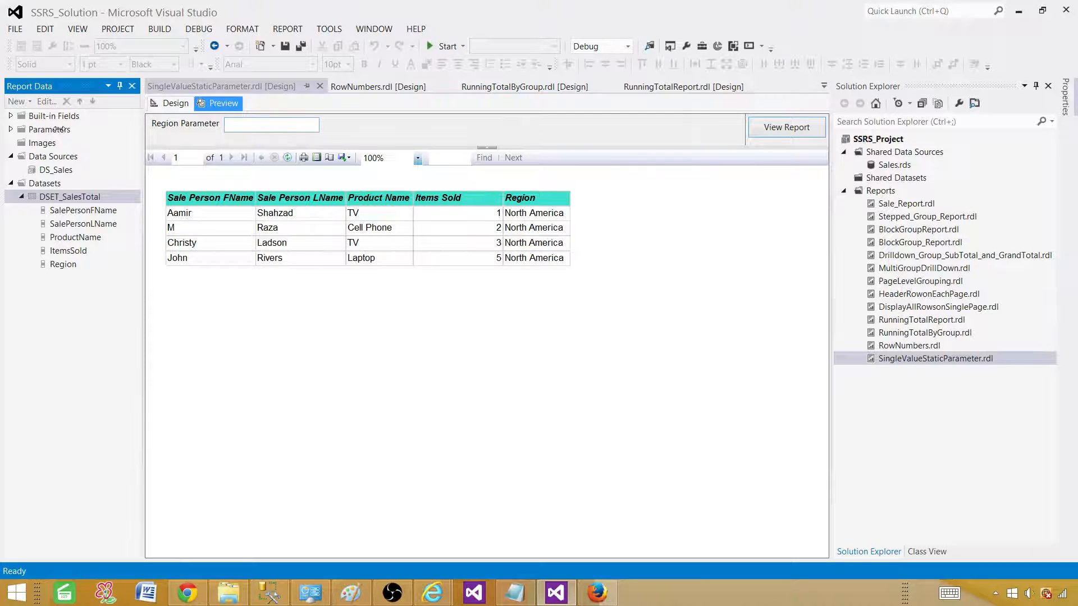
left_click(155, 105)
left_click(30, 132)
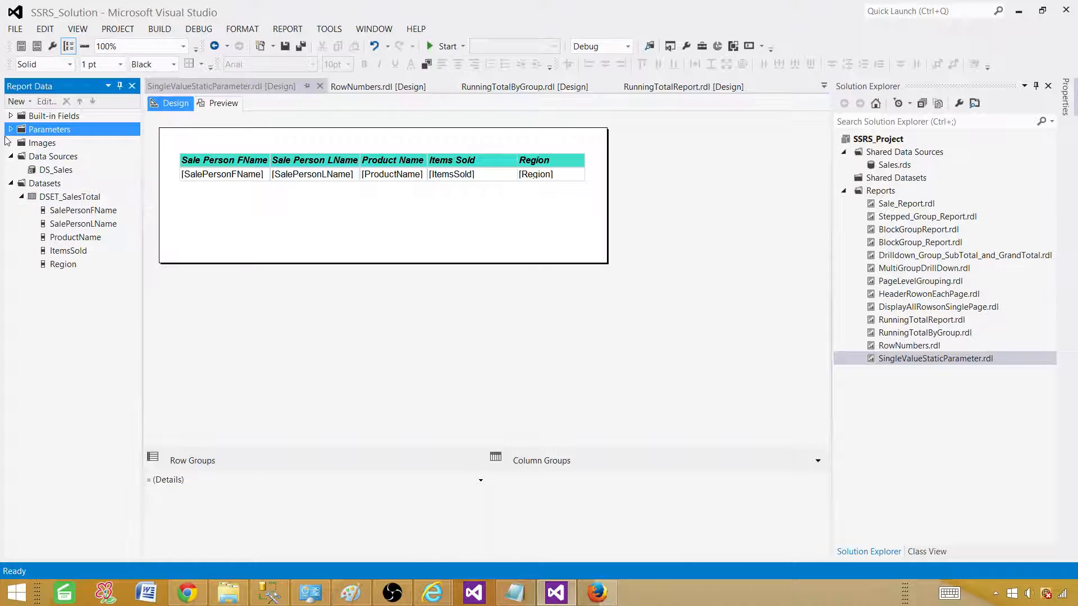
left_click(10, 130)
left_click(91, 147)
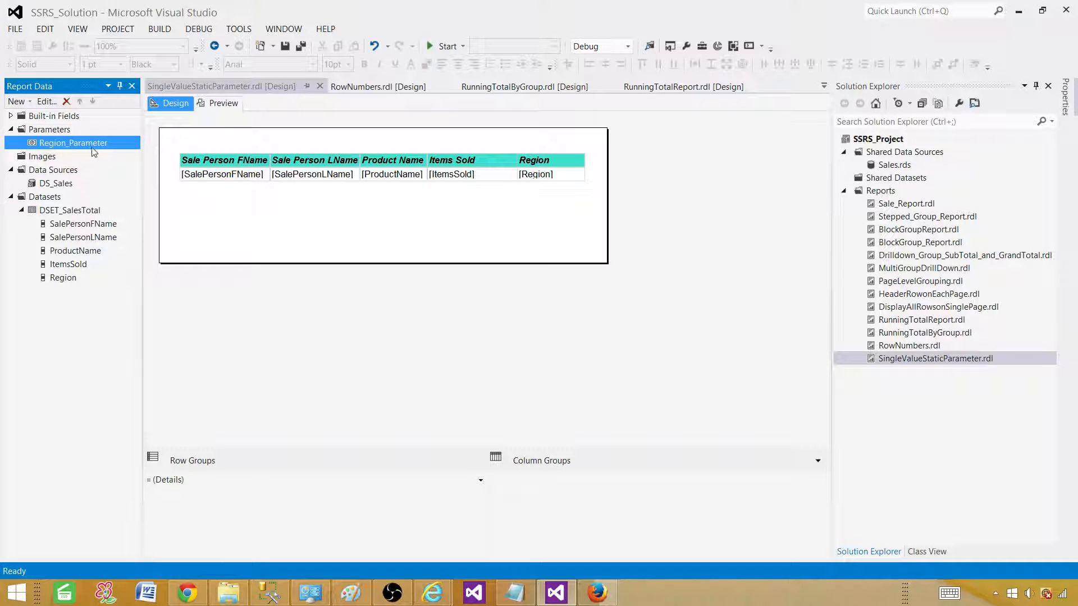
right_click(94, 151)
left_click(129, 166)
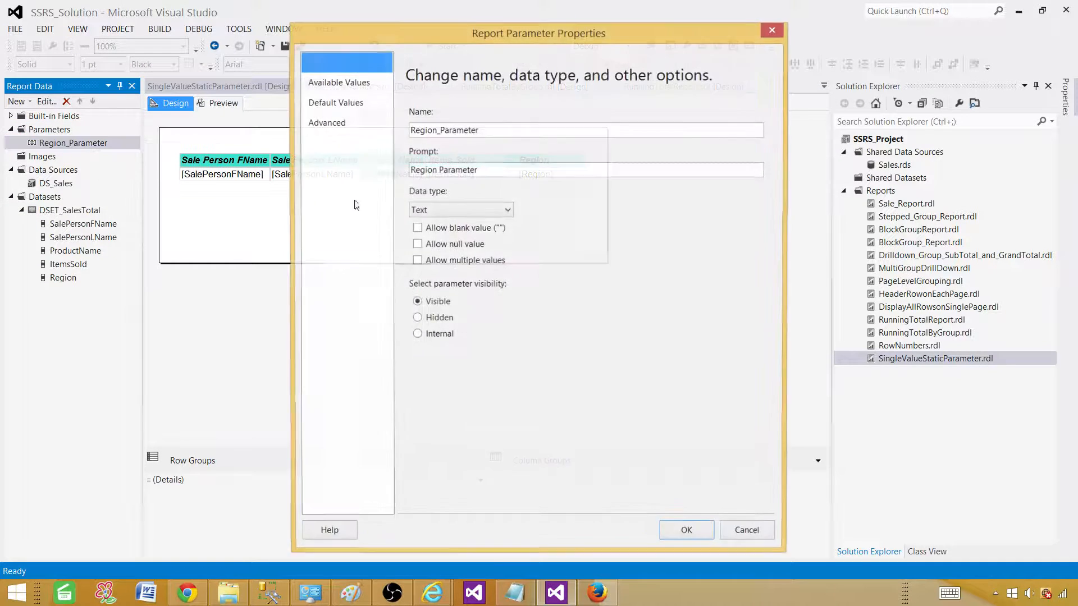
left_click_drag(497, 170, 399, 169)
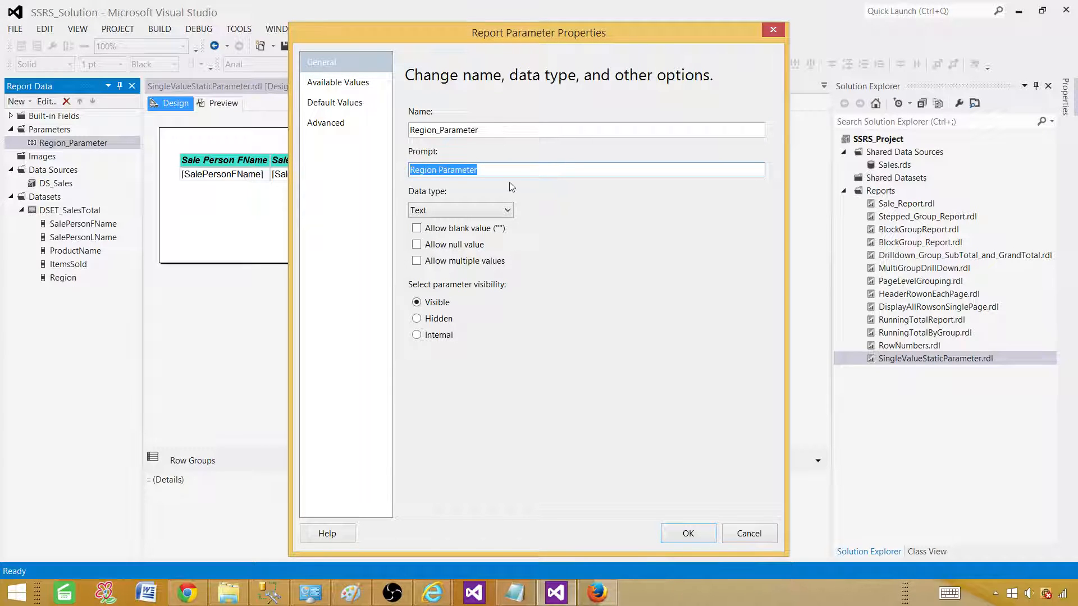
type("Enter ")
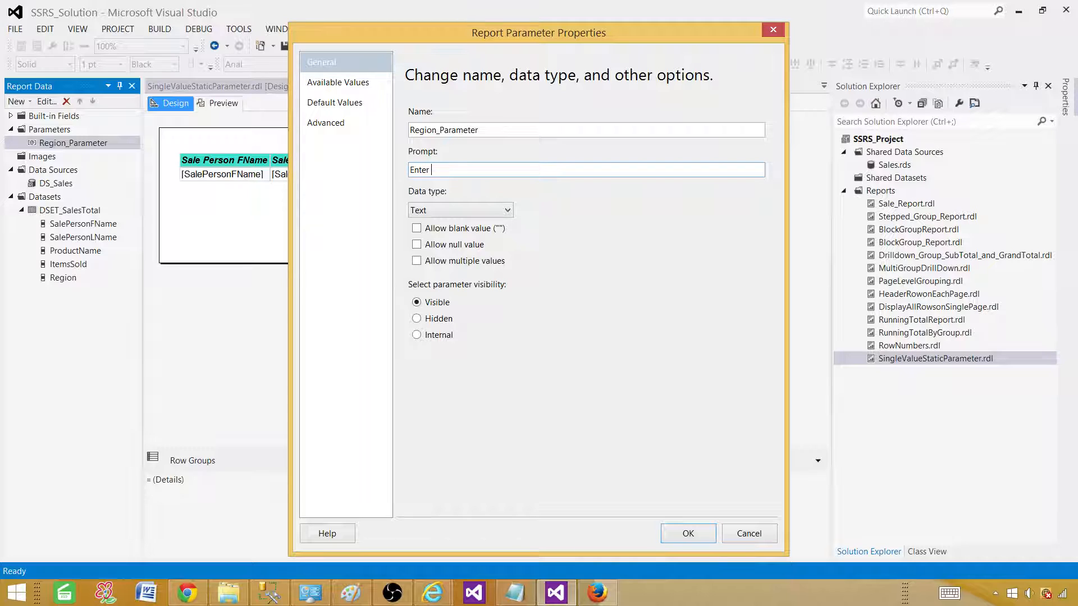
type("or Selec")
key("BackSpace")
key("BackSpace")
key("BackSpace")
key("BackSpace")
key("BackSpace")
key("BackSpace")
key("BackSpace")
key("BackSpace")
key("BackSpace")
key("BackSpace")
key("BackSpace")
key("BackSpace")
key("BackSpace")
Set the prompt of Region_Parameter to "Choose Region" and save the parameter properties.
type("Choose RE")
key("BackSpace")
type("egion")
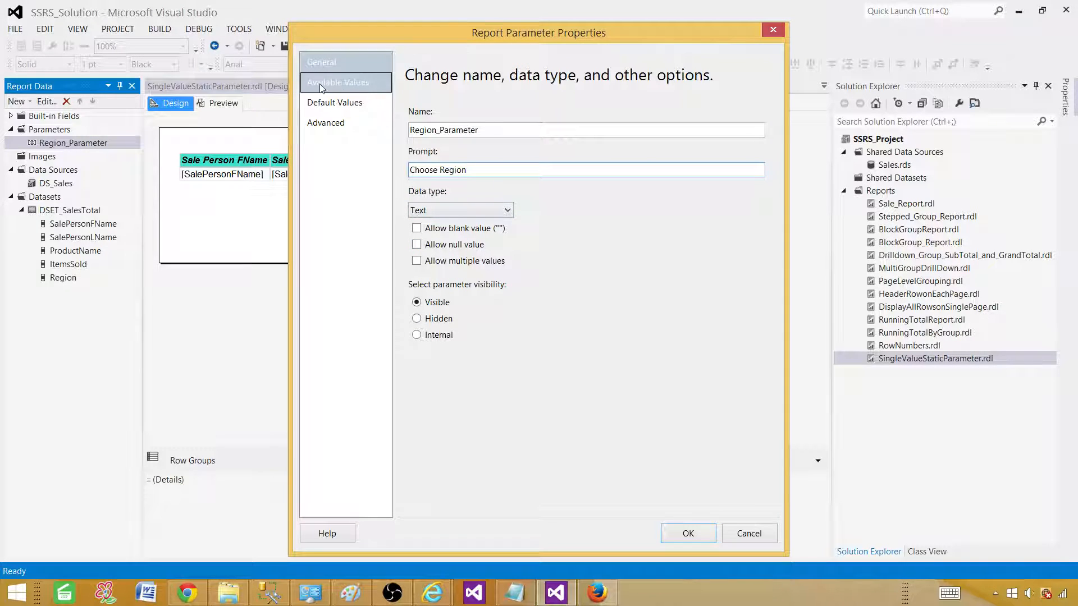
left_click(343, 82)
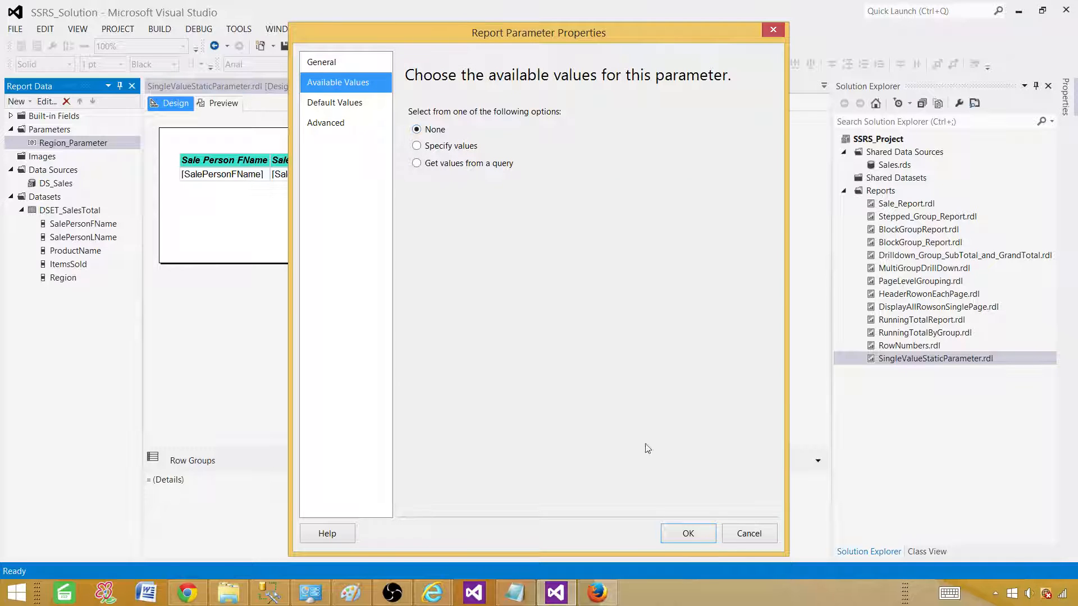
left_click(673, 531)
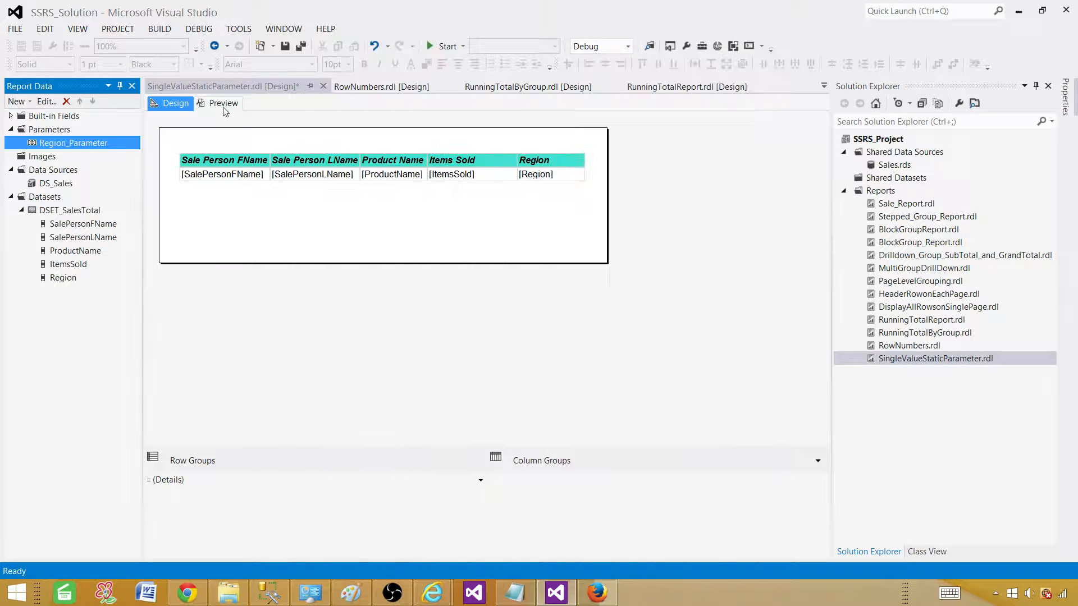
Preview the report to check the prompt text and the entry field of the region parameter.
left_click(223, 103)
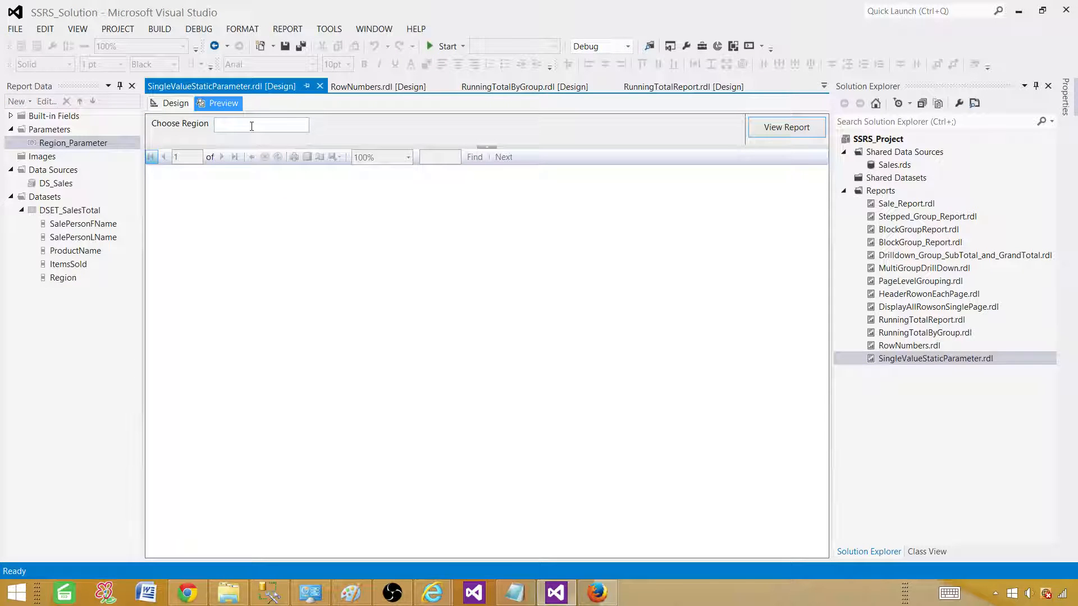
left_click(239, 125)
left_click(56, 145)
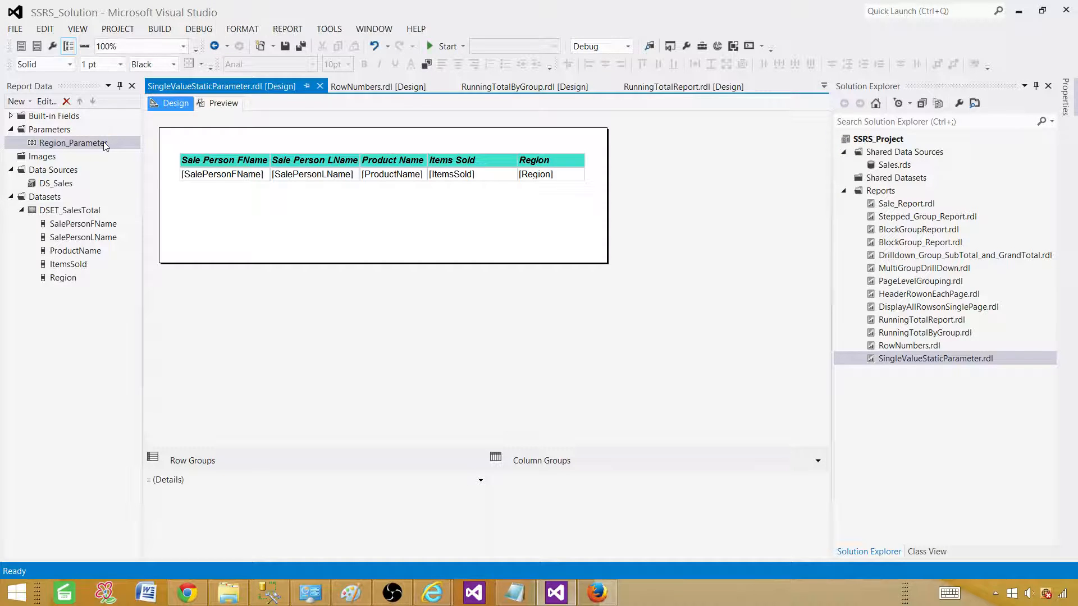
Set the available values of Region_Parameter to the Specify values option.
right_click(104, 145)
left_click(164, 166)
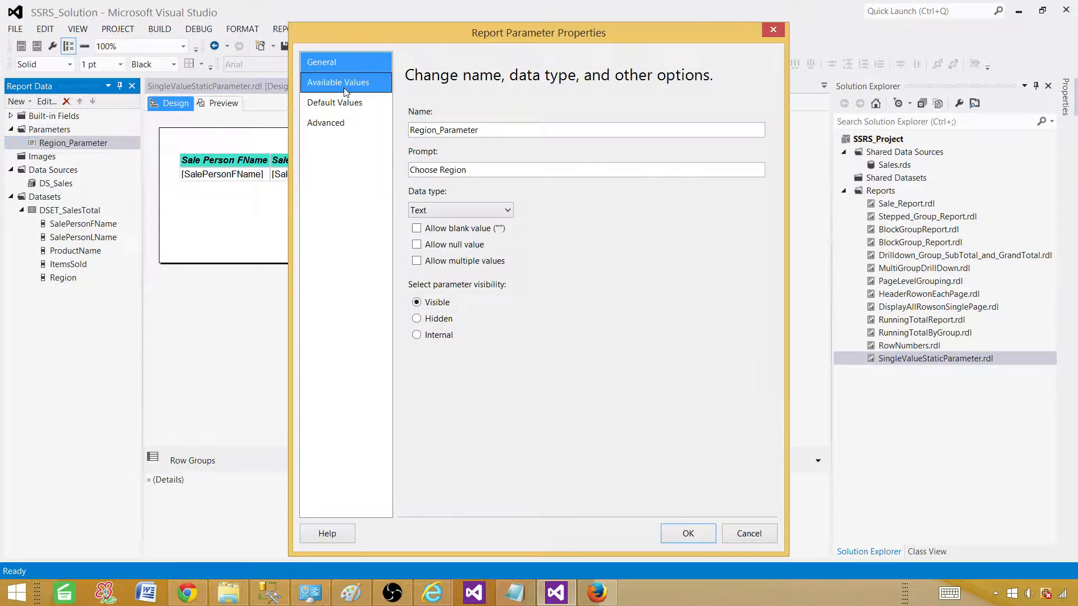
left_click(345, 93)
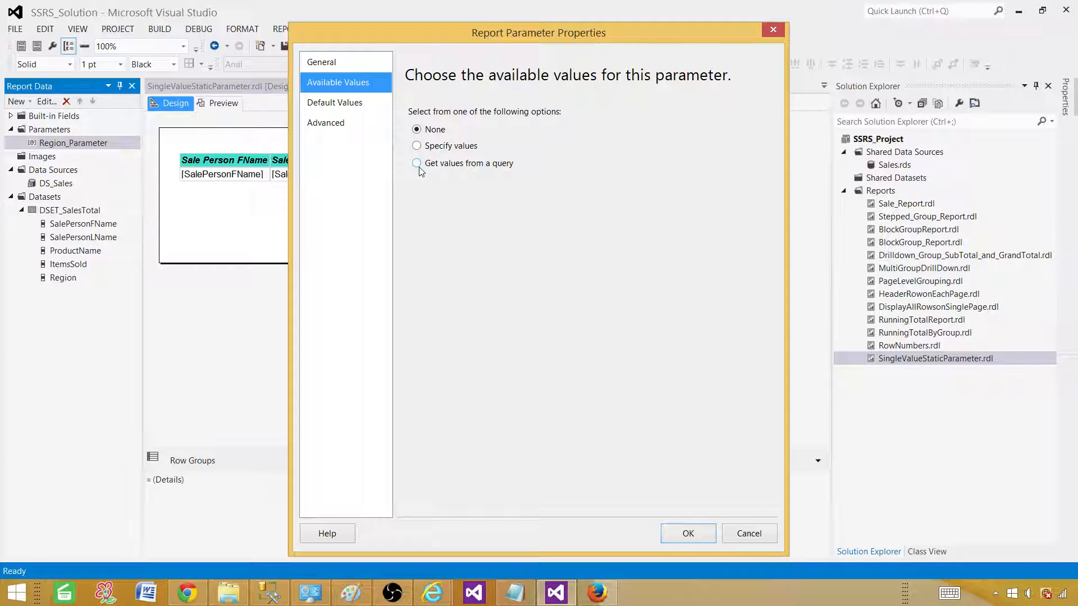
left_click(442, 147)
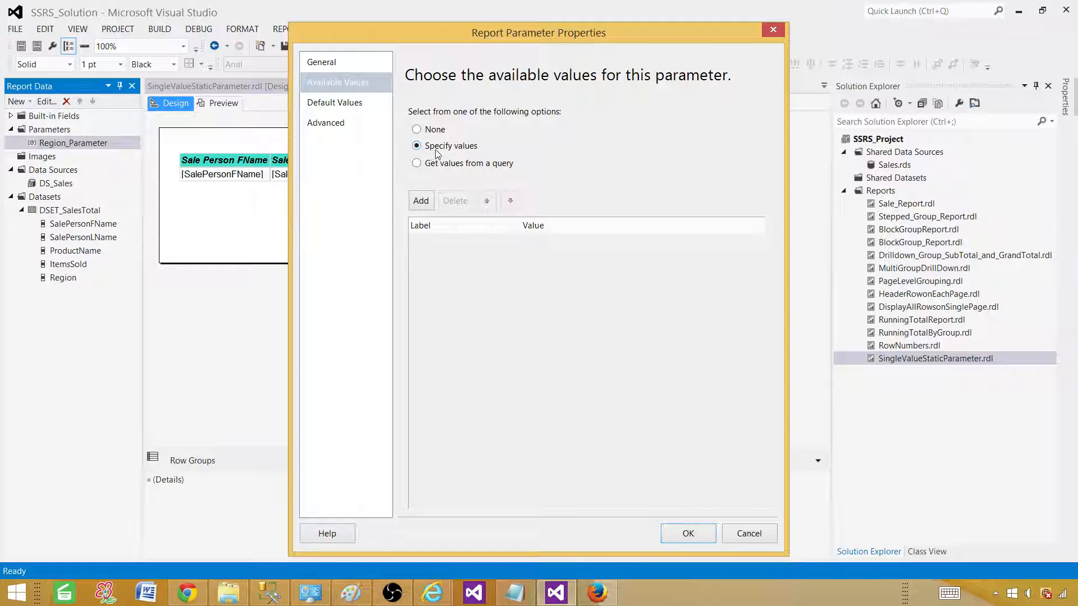
Add an available value with the label "EU Region" and the value "Europe".
left_click(422, 202)
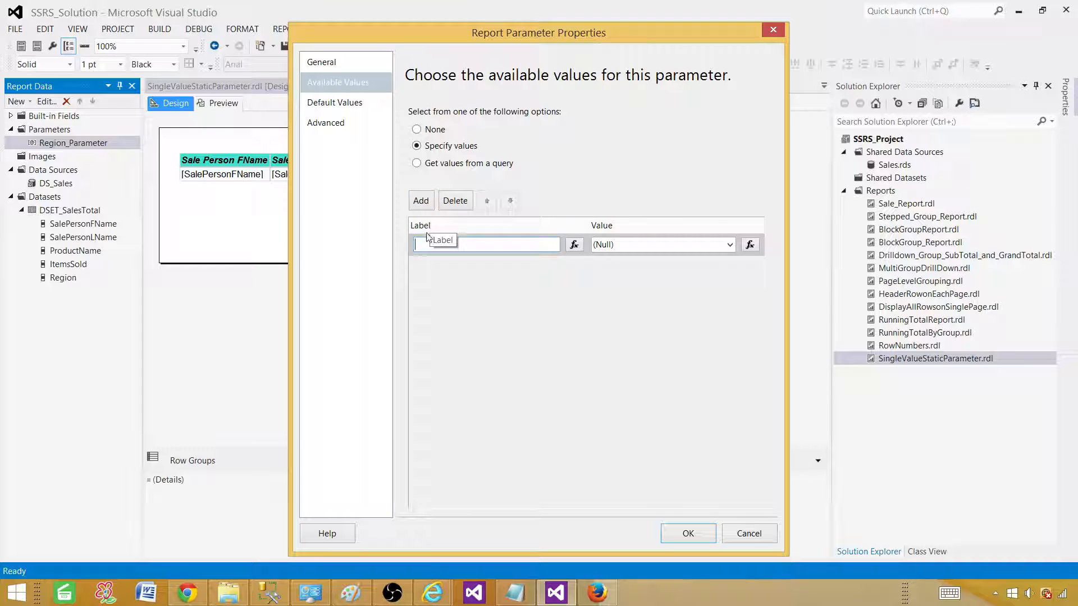
left_click(431, 242)
type("EU Region")
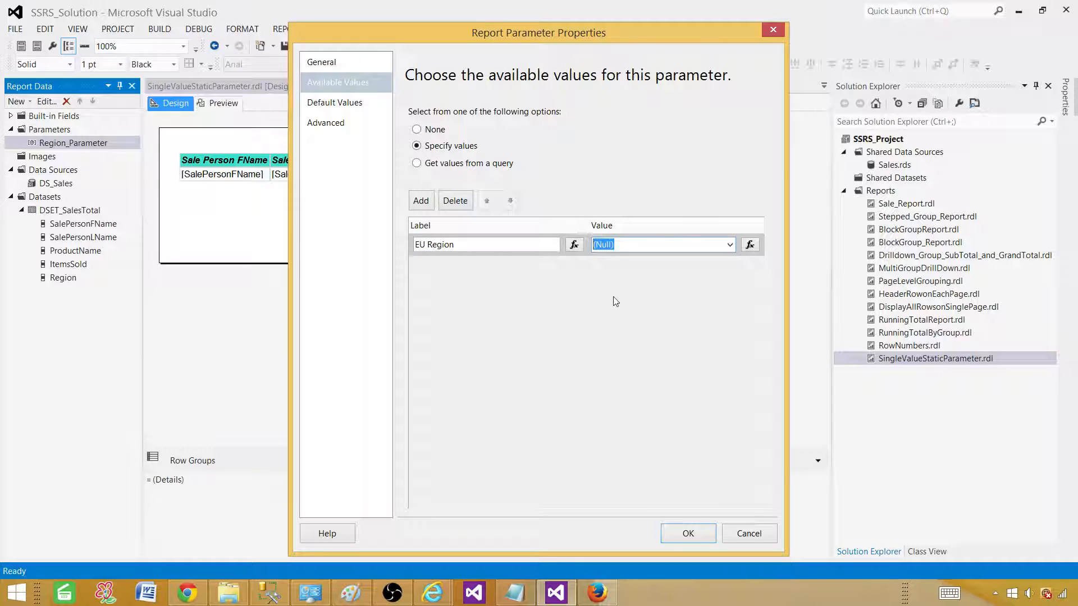
type("Europe")
Add a second available value with the label "NA Region" and the value "North America".
left_click(420, 200)
type("N")
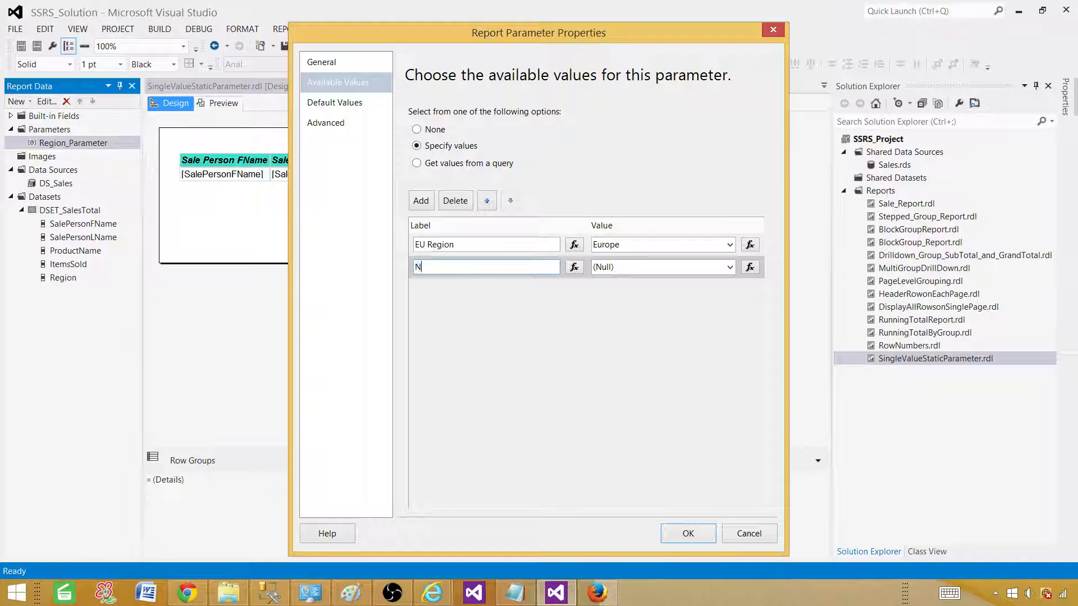
type("A Region")
left_click(623, 268)
left_click(622, 268)
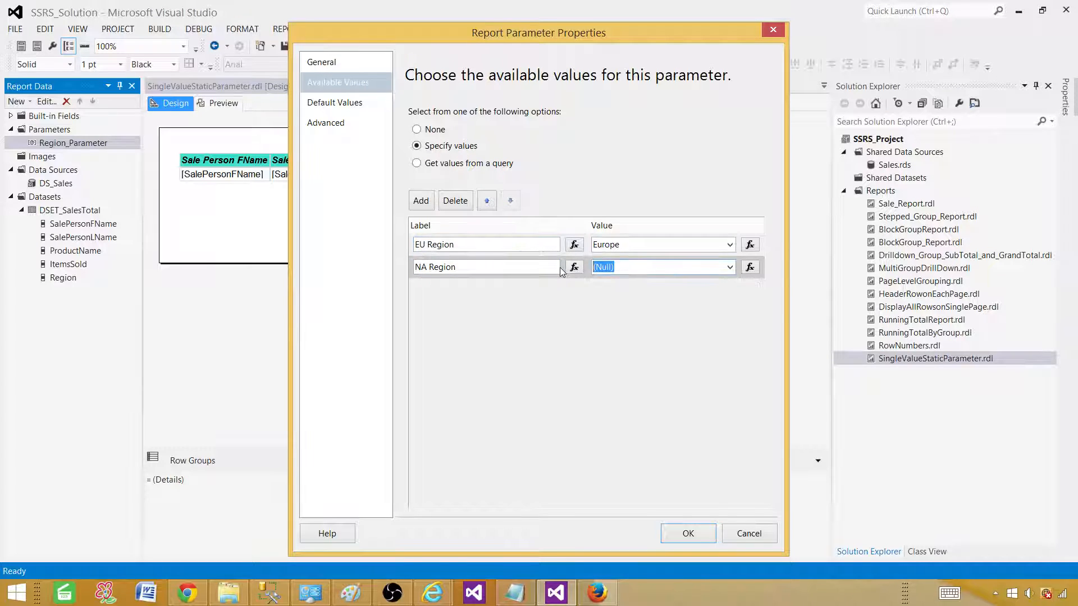
type("North America")
left_click_drag(649, 267, 586, 268)
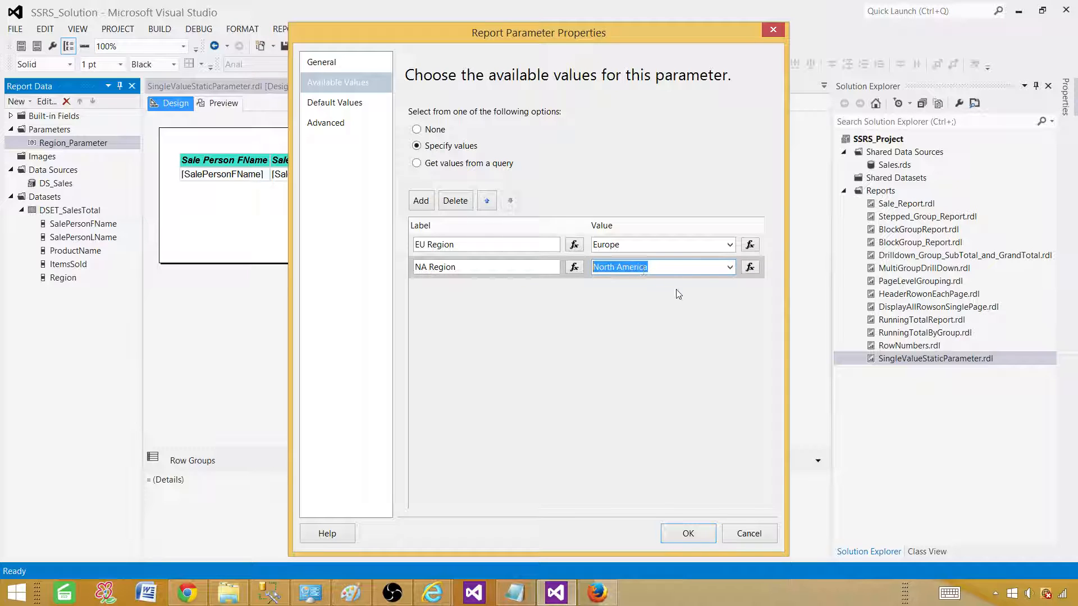
left_click(508, 267)
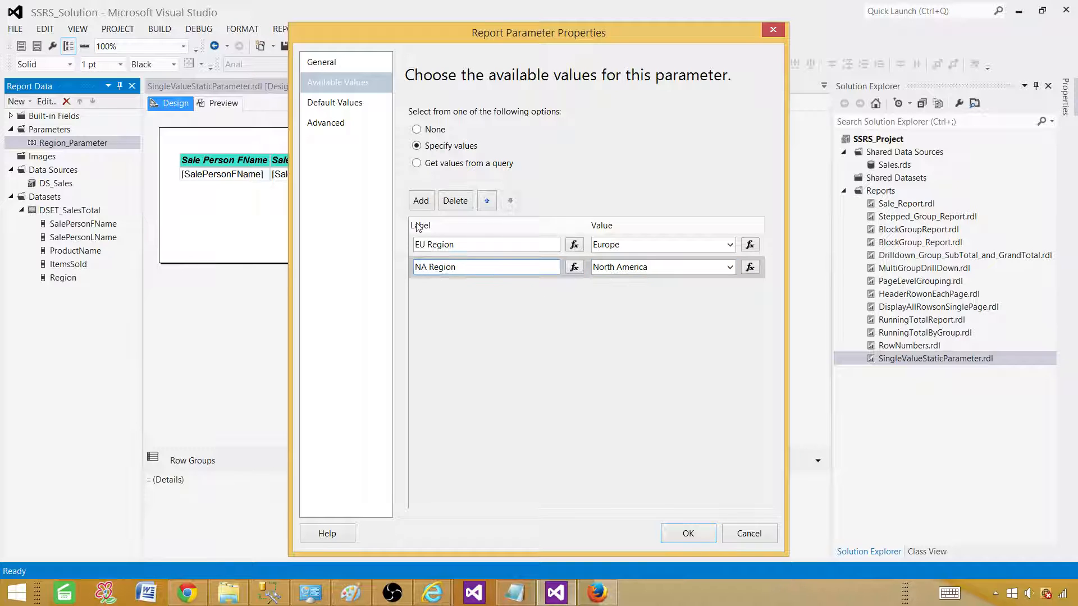
Add a third available value with the label "AS Region" and the value "Asia", and save the parameter properties.
left_click(421, 201)
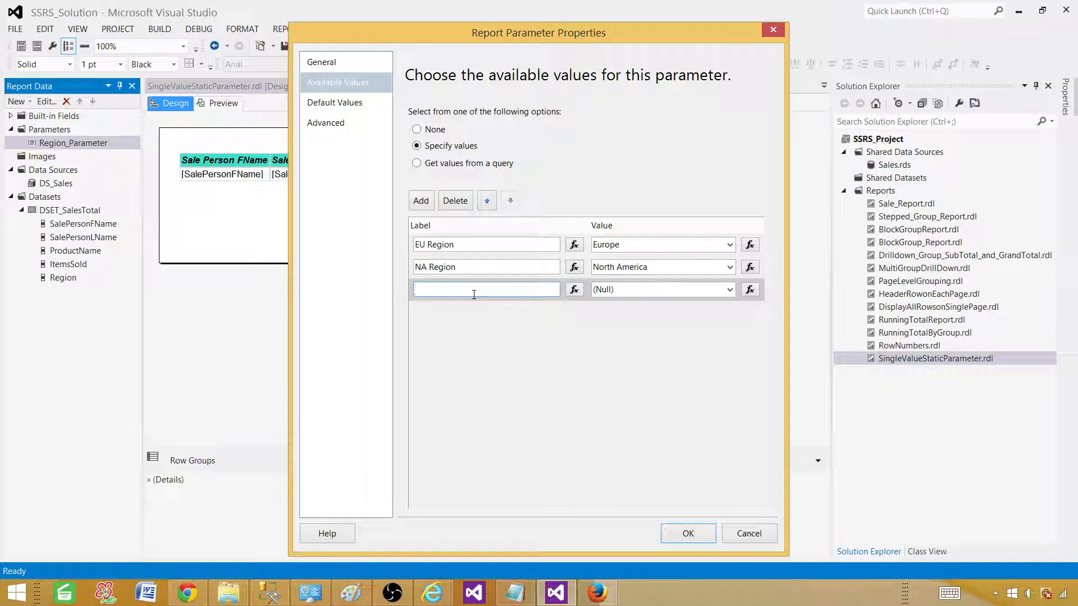
type("AS Region")
key("Tab")
type("Asia")
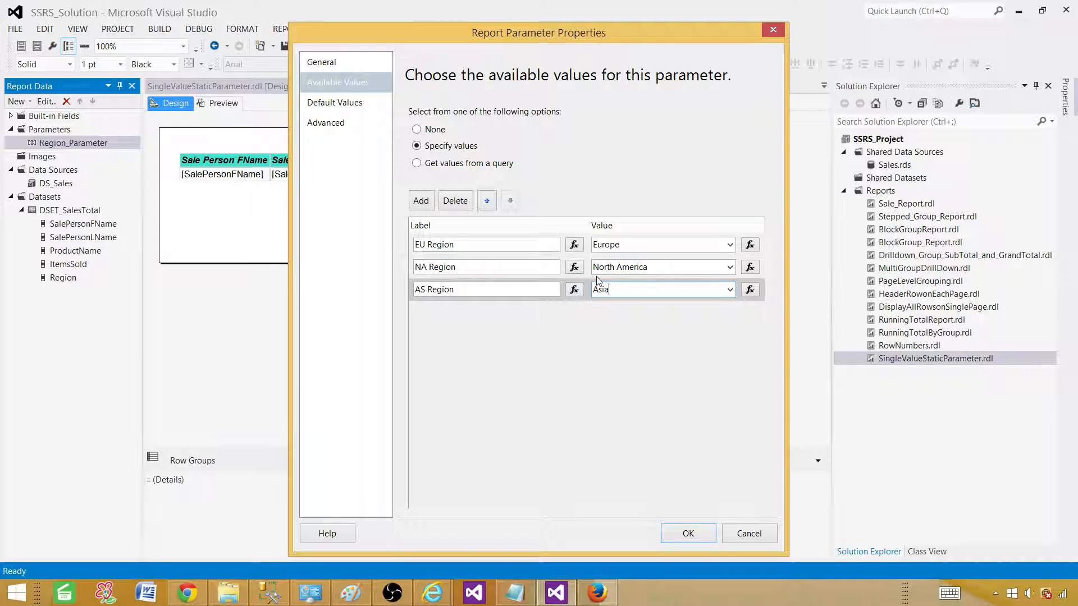
left_click(677, 534)
Preview the report and run it with EU Region chosen for the region parameter.
left_click(219, 103)
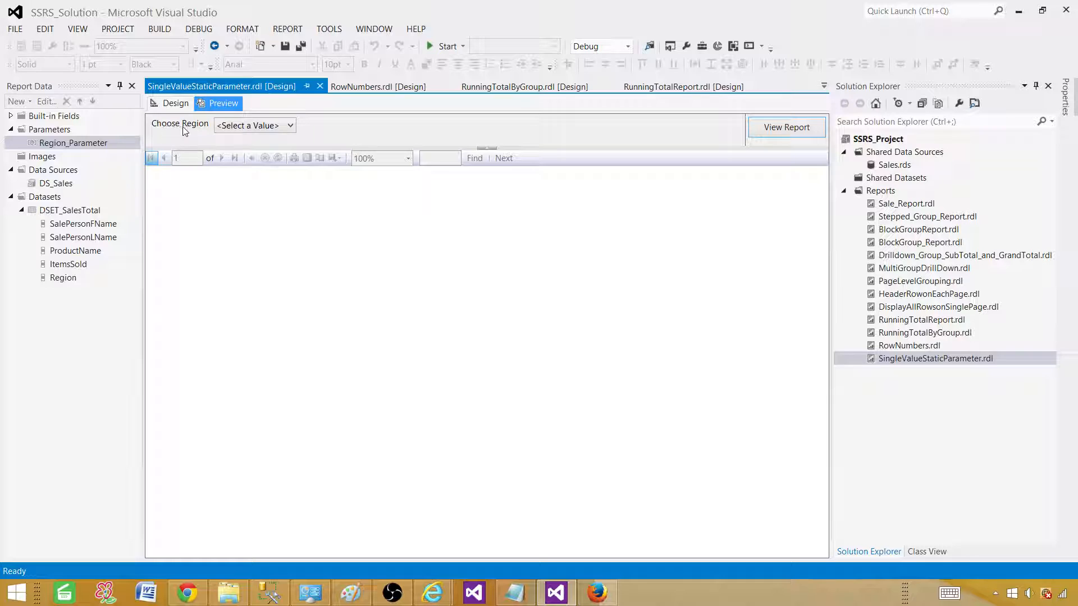
left_click(283, 127)
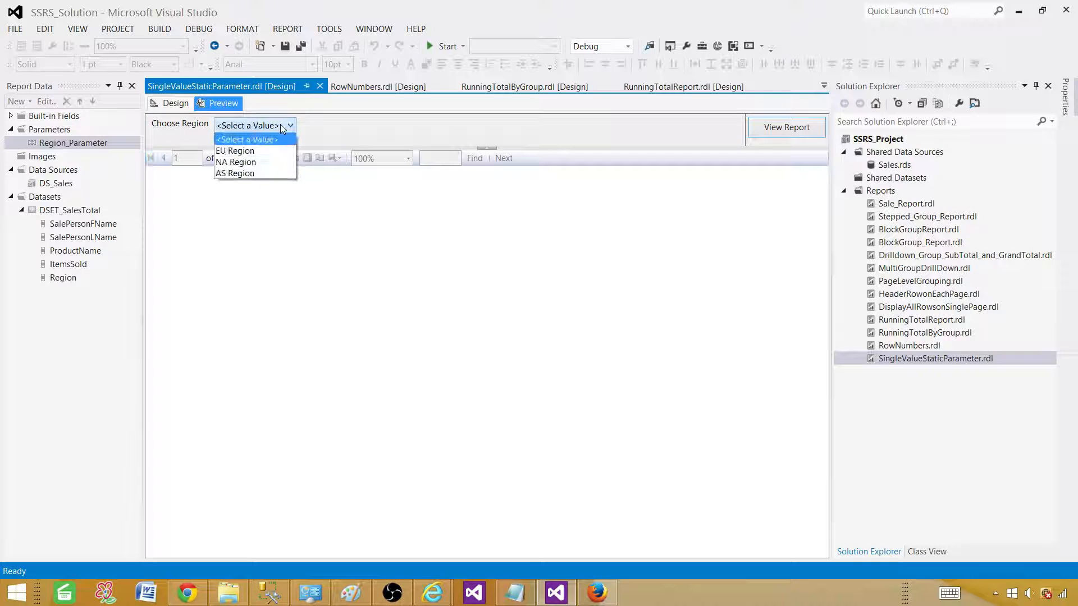
left_click(253, 154)
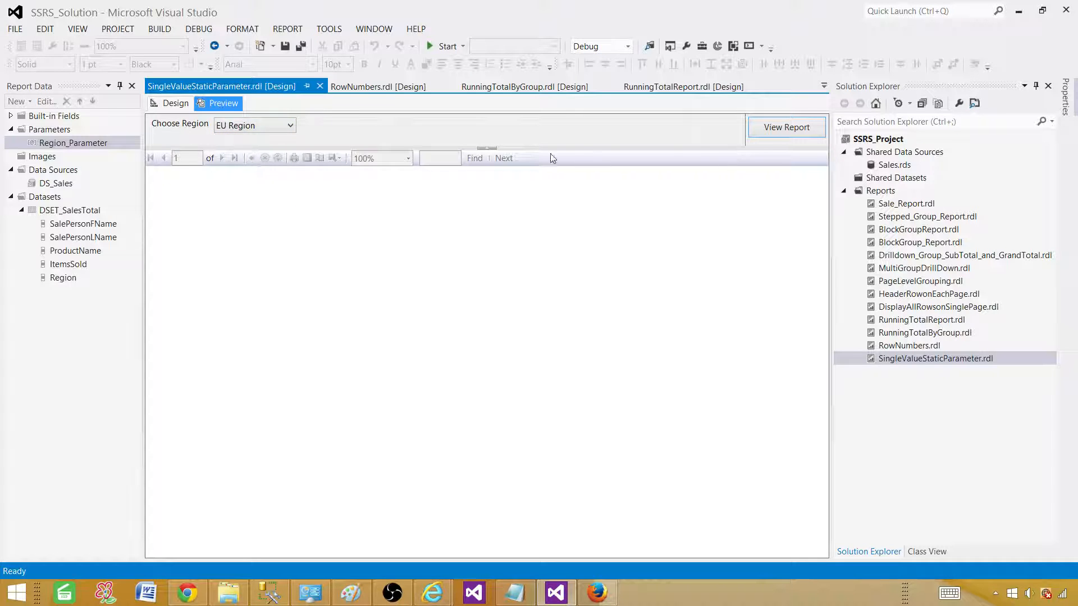
left_click(774, 131)
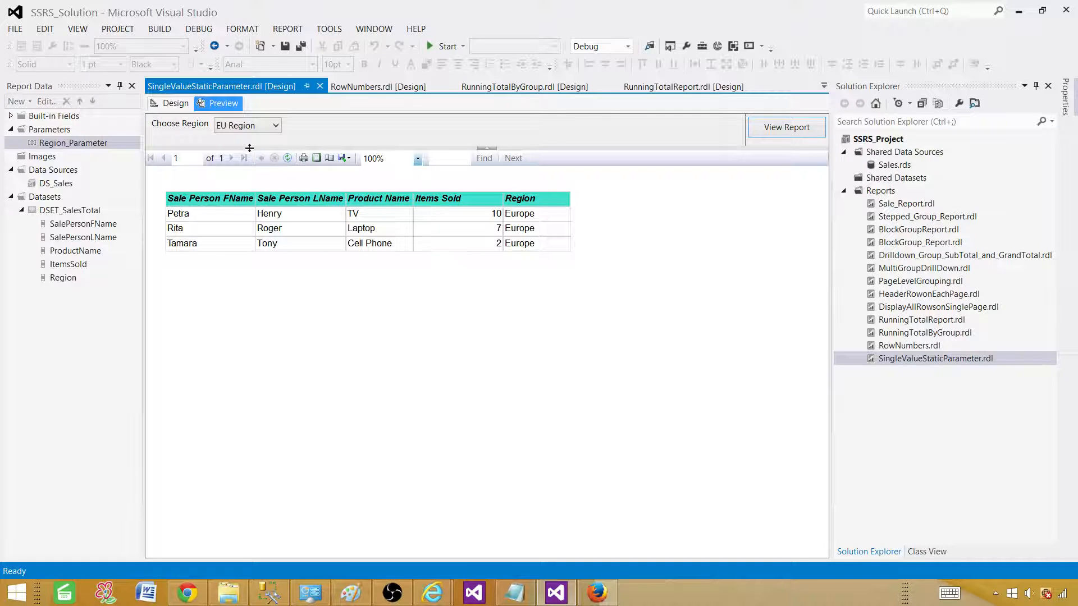
Run the previewed report for NA Region and for AS Region to check the filtered sales rows.
left_click(256, 127)
left_click(241, 140)
left_click(766, 132)
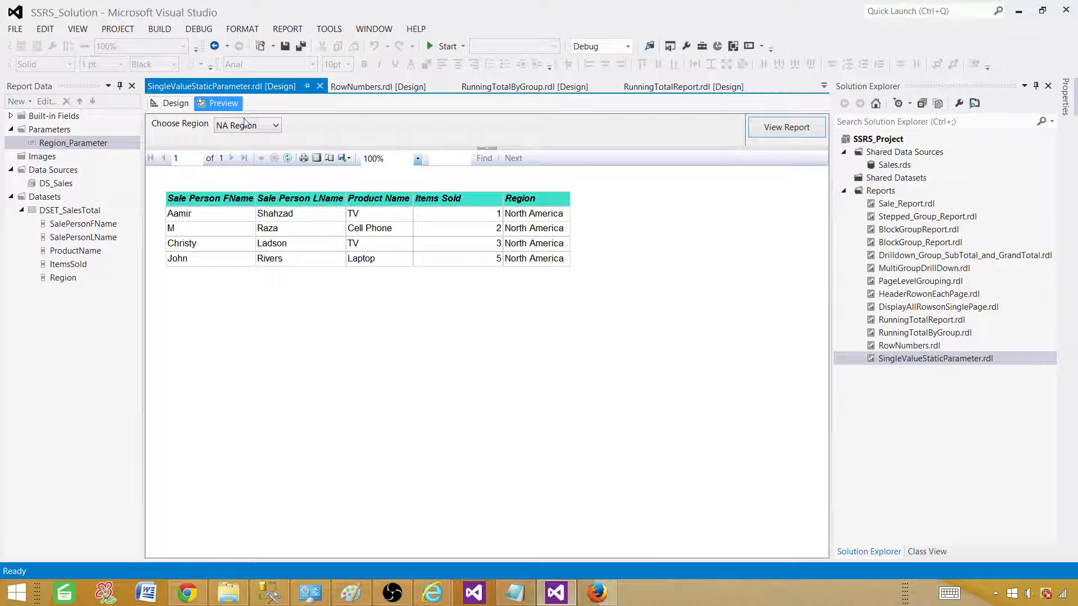
left_click(247, 126)
left_click(241, 162)
left_click(766, 131)
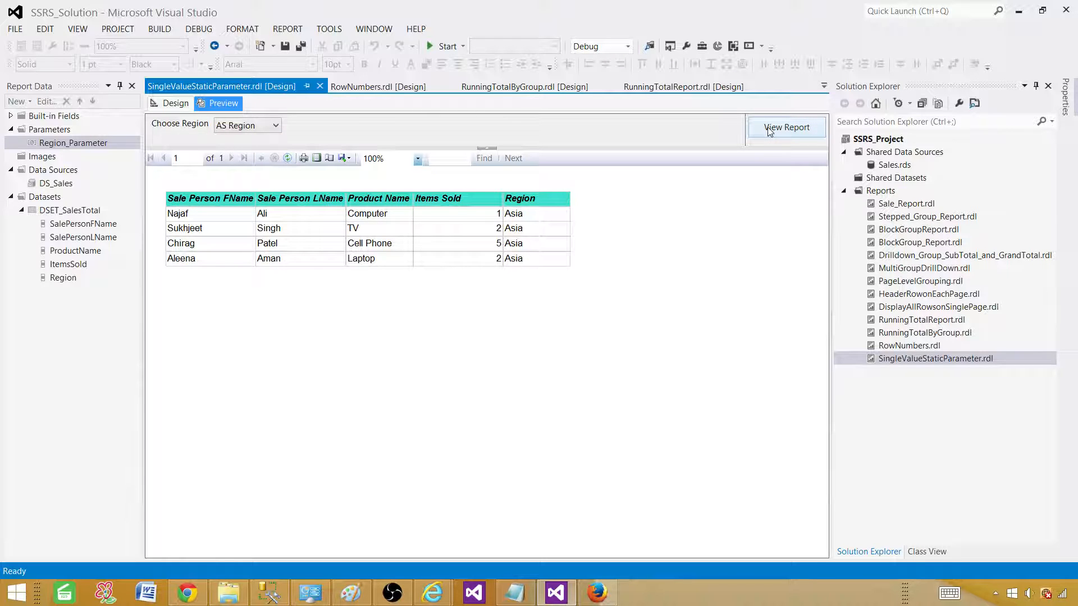
left_click(248, 126)
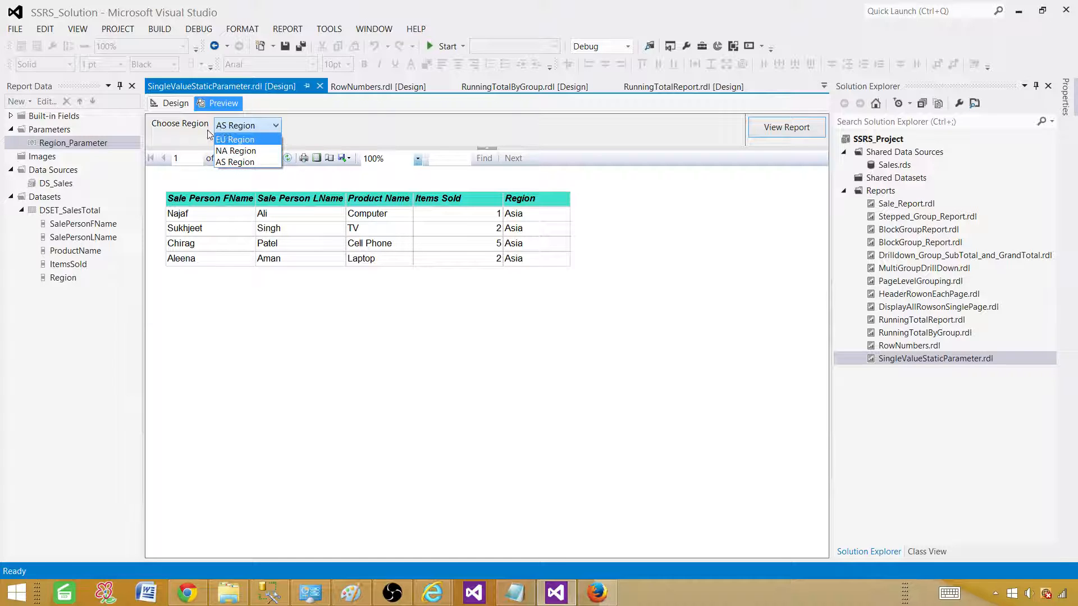
left_click(224, 128)
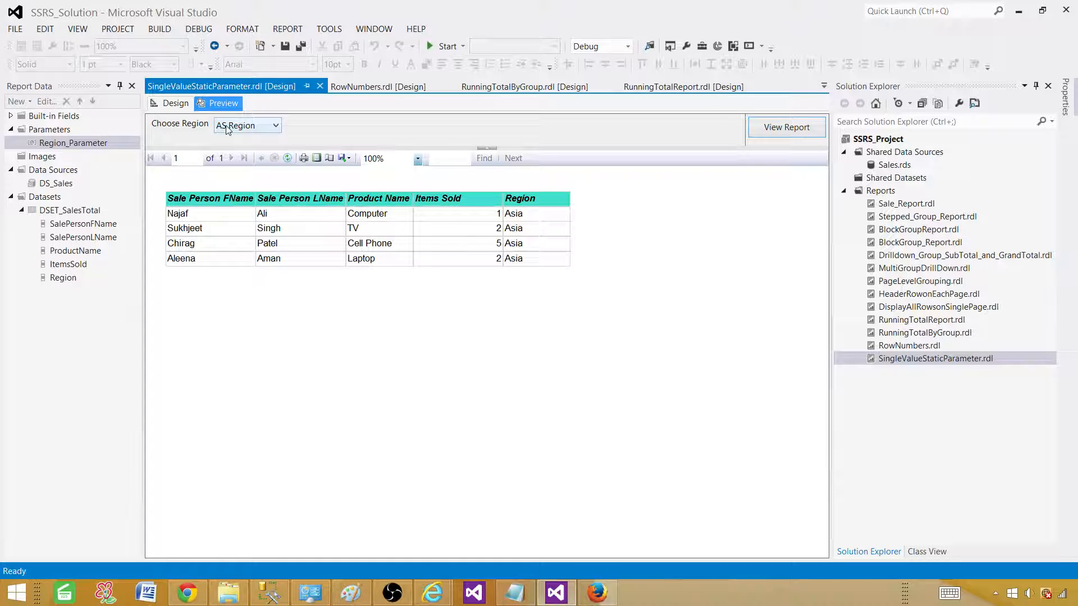
left_click(227, 129)
left_click(295, 135)
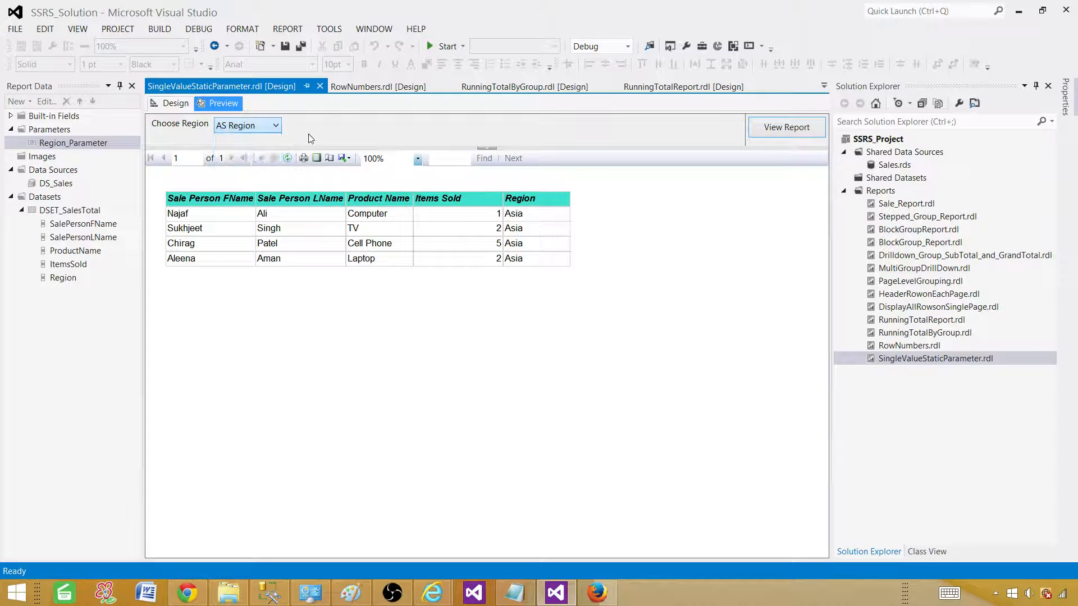
left_click(247, 130)
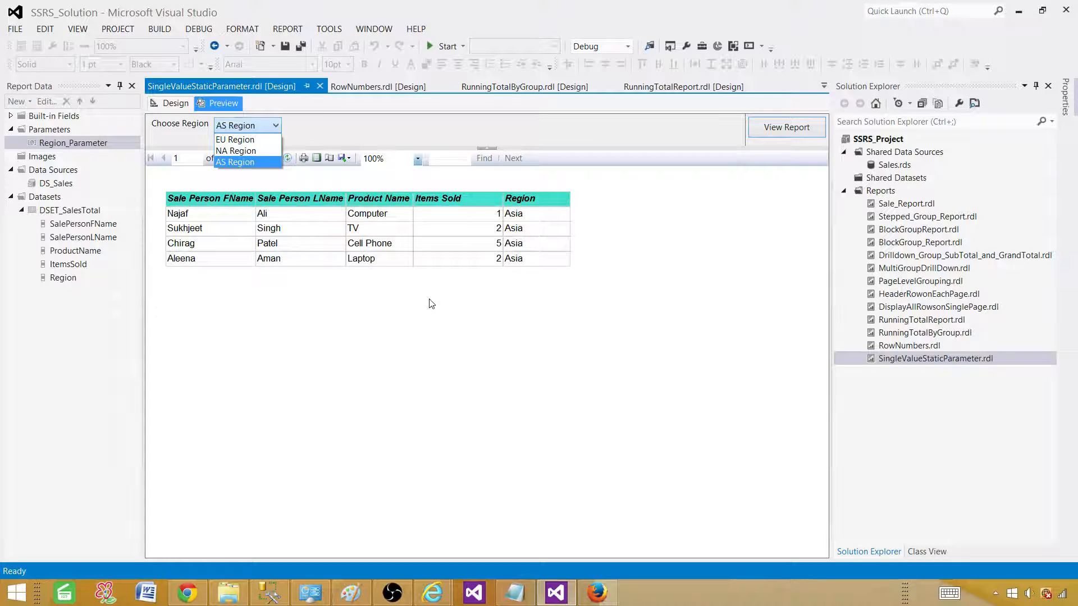
Return to the report design, set the default values of Region_Parameter to Specify values and add one value entry.
left_click(181, 105)
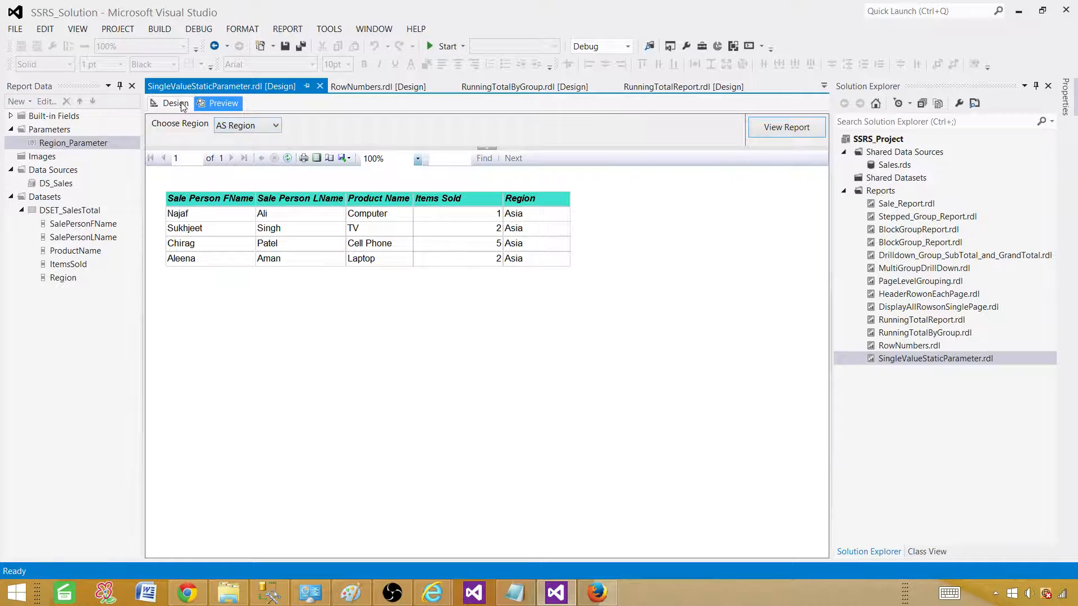
left_click(180, 106)
right_click(80, 143)
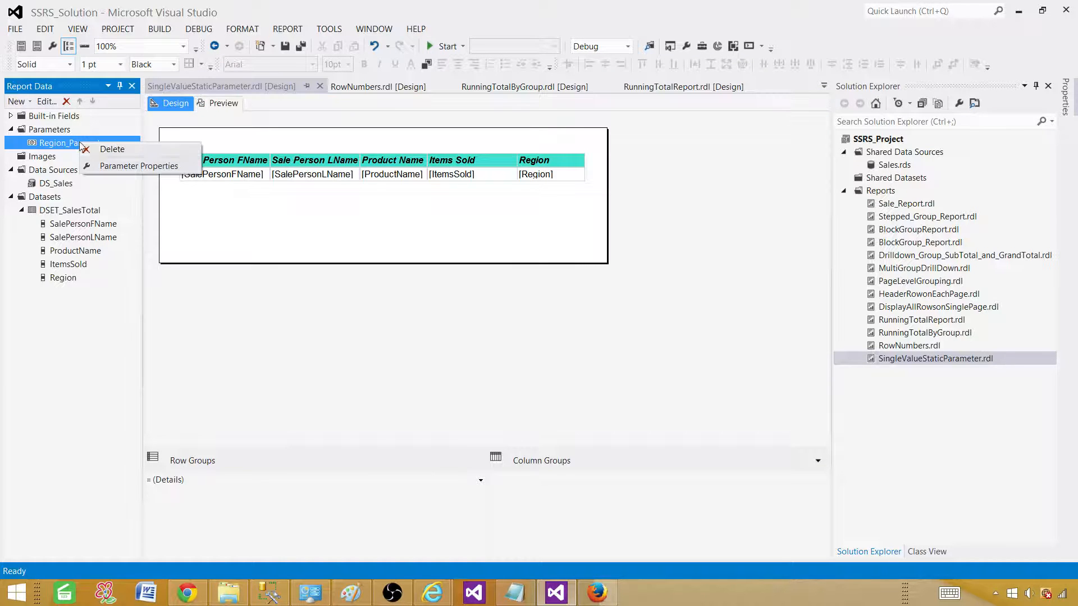
left_click(113, 167)
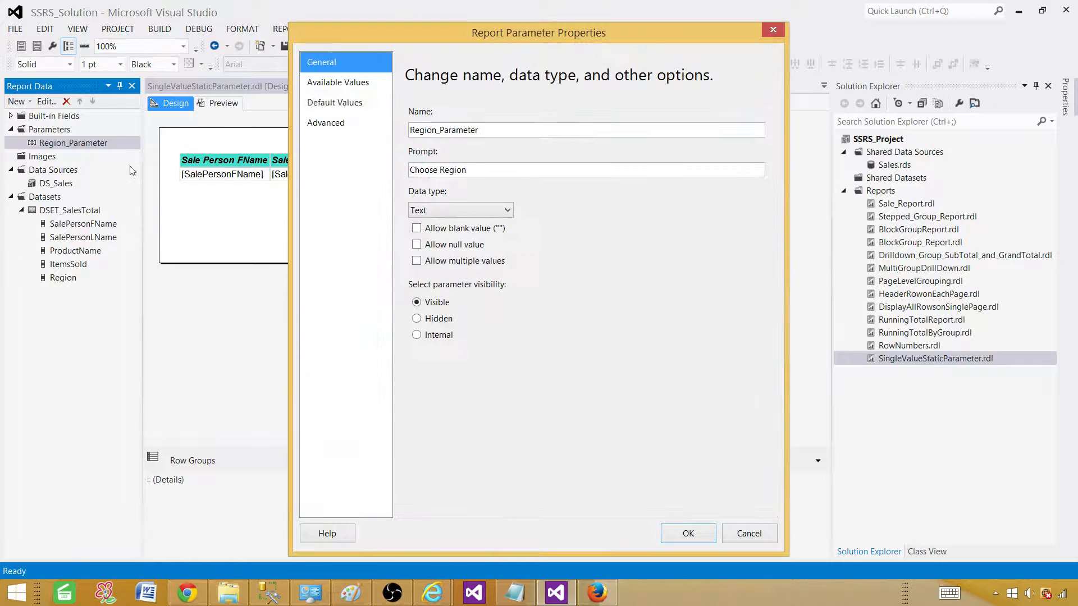
left_click(346, 105)
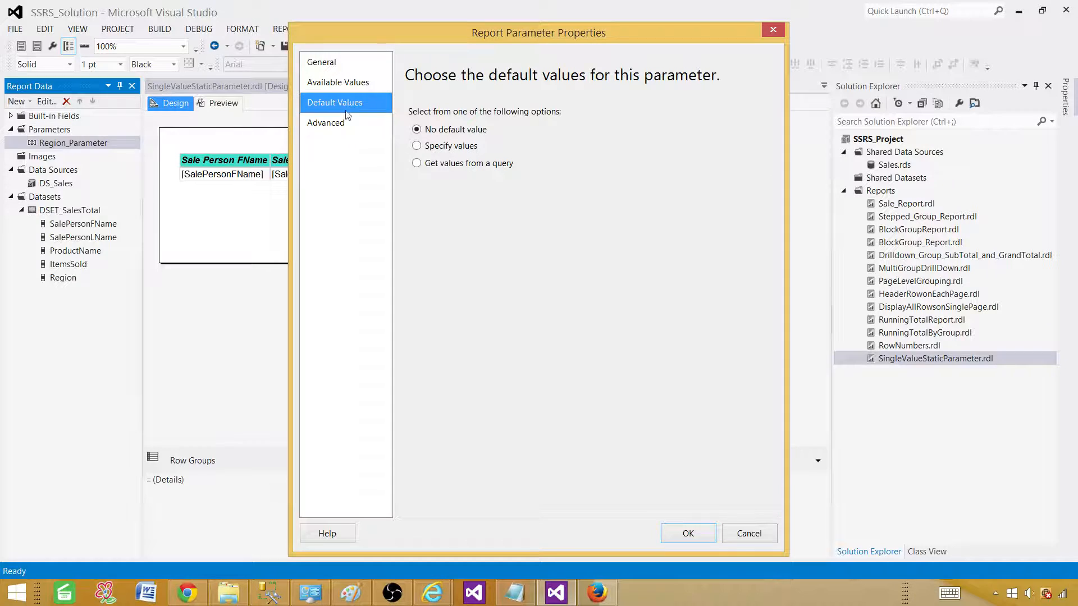
left_click(417, 146)
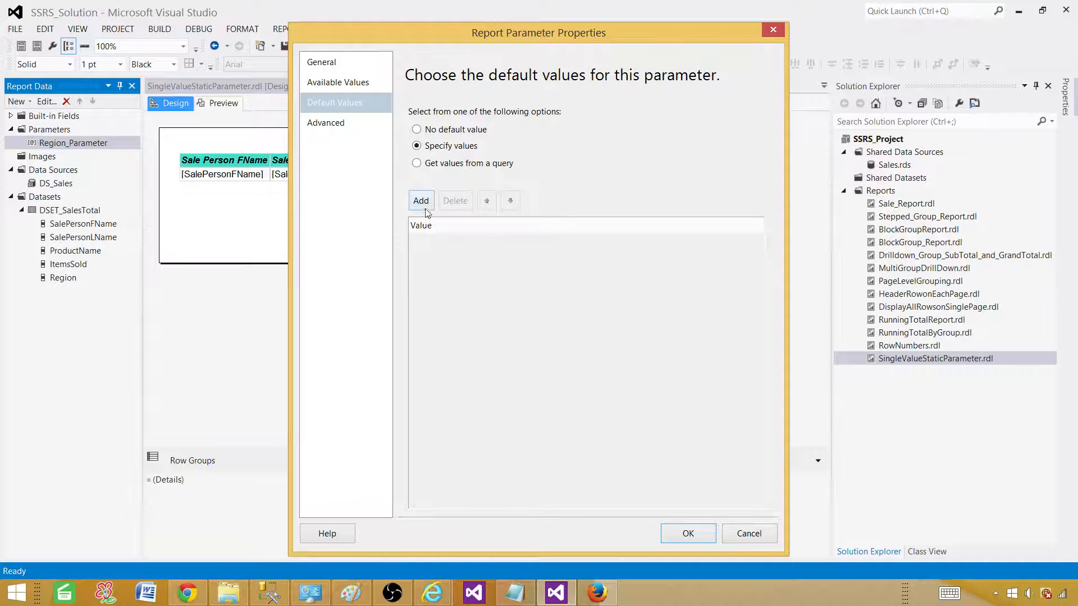
left_click(421, 201)
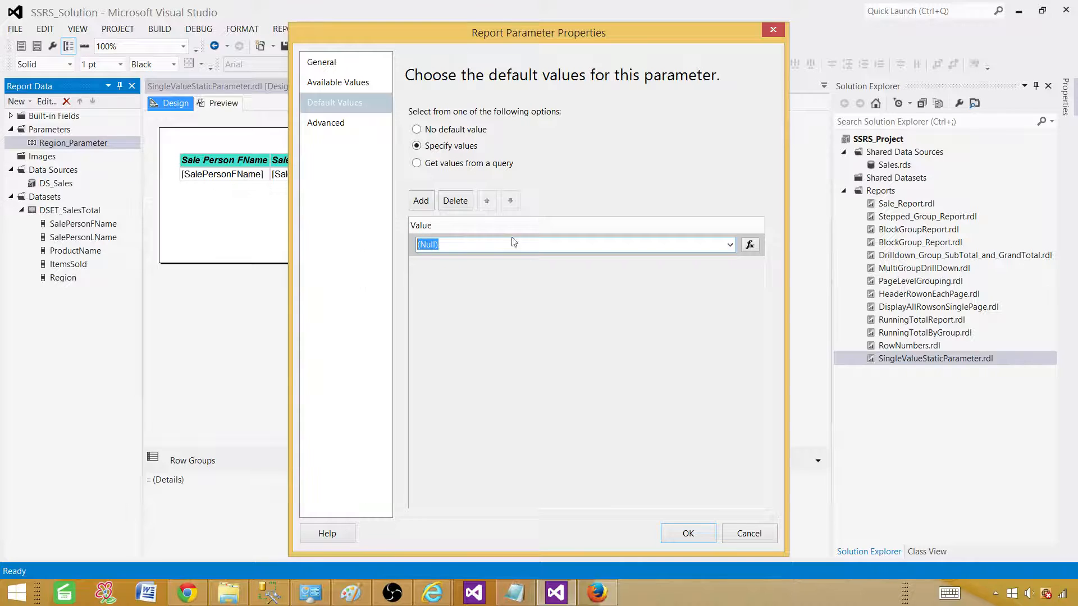
Choose North America as the default value of Region_Parameter and save the parameter properties.
left_click(730, 245)
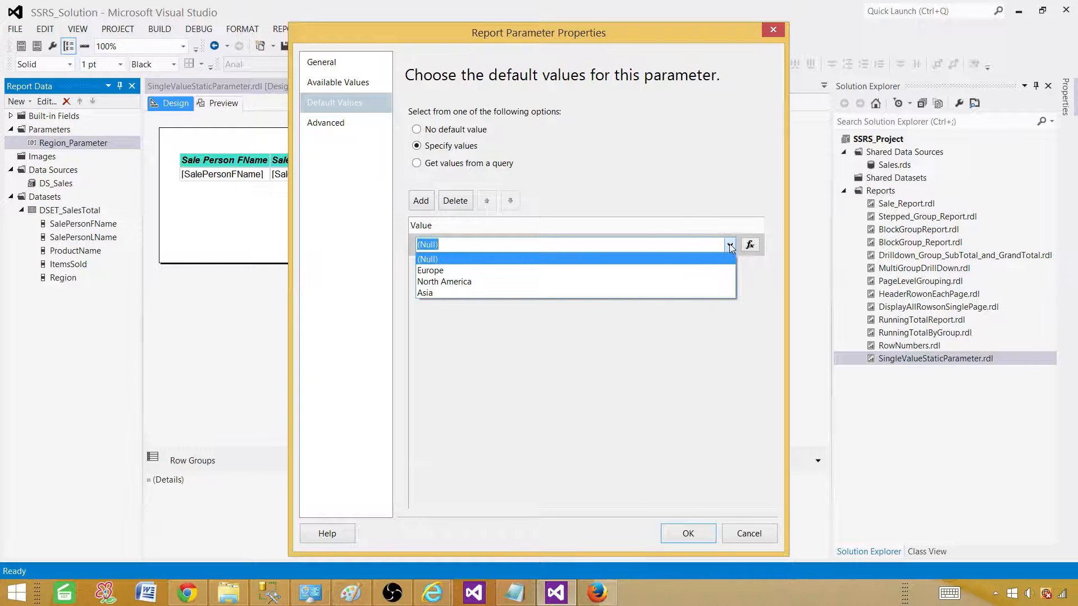
left_click(469, 271)
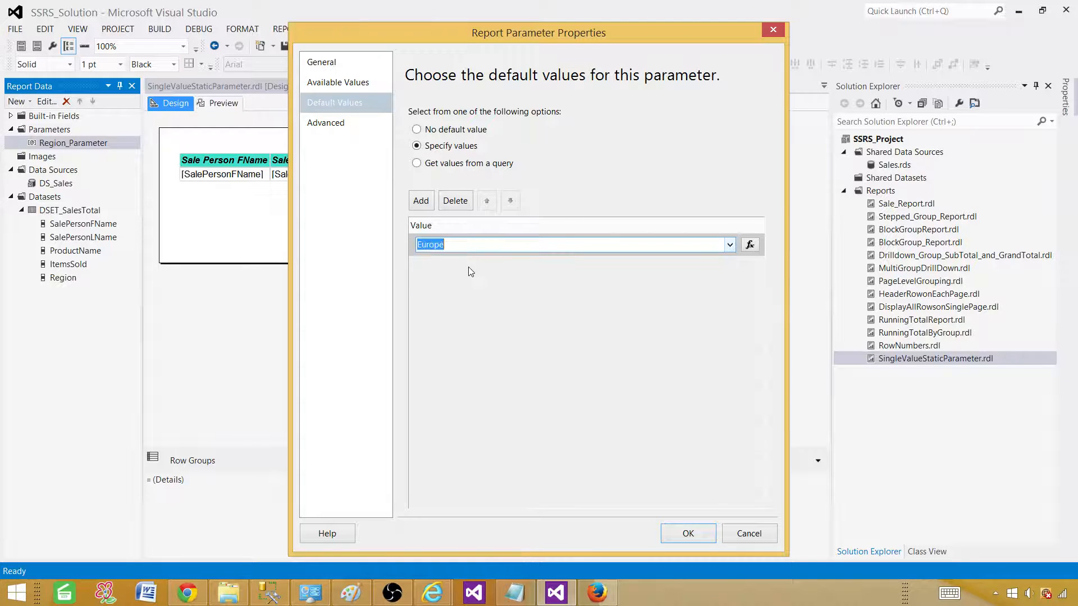
left_click(724, 245)
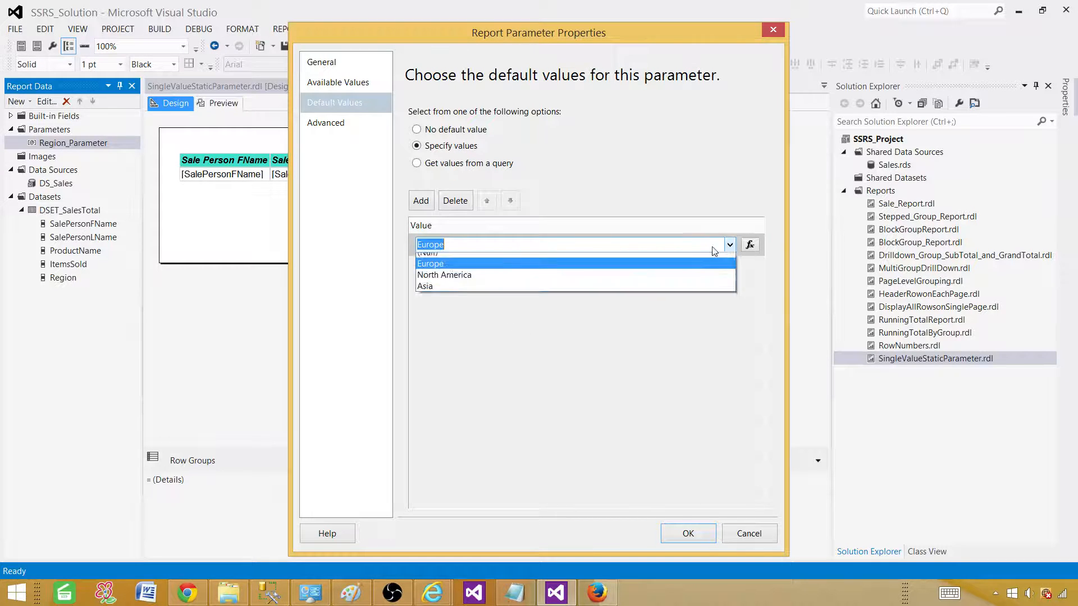
left_click(452, 281)
left_click(513, 250)
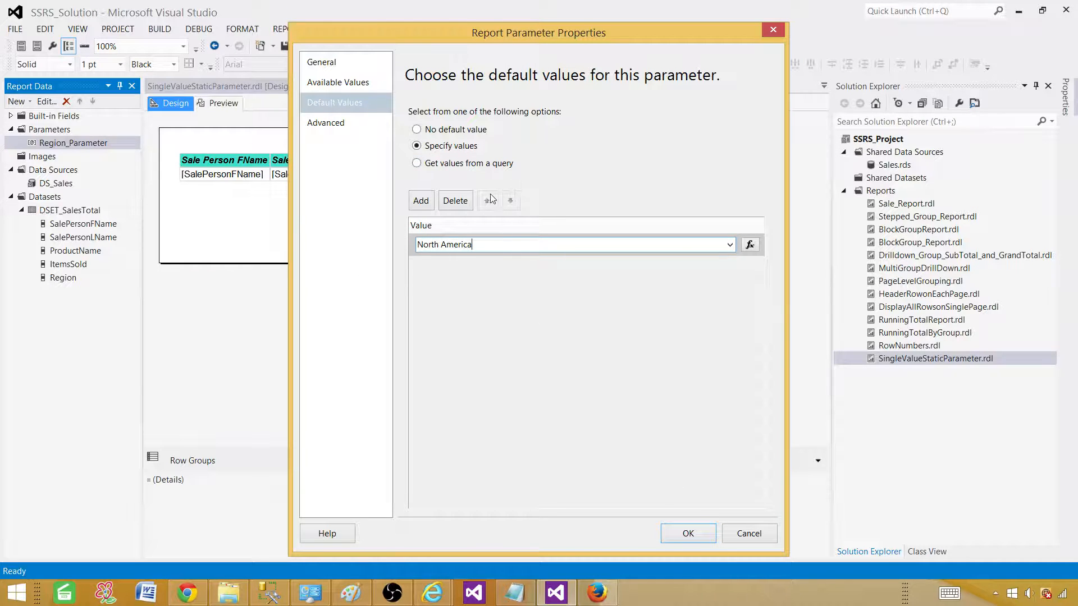
left_click(696, 534)
Preview the report with its default region, and rerun it for EU Region.
left_click(211, 104)
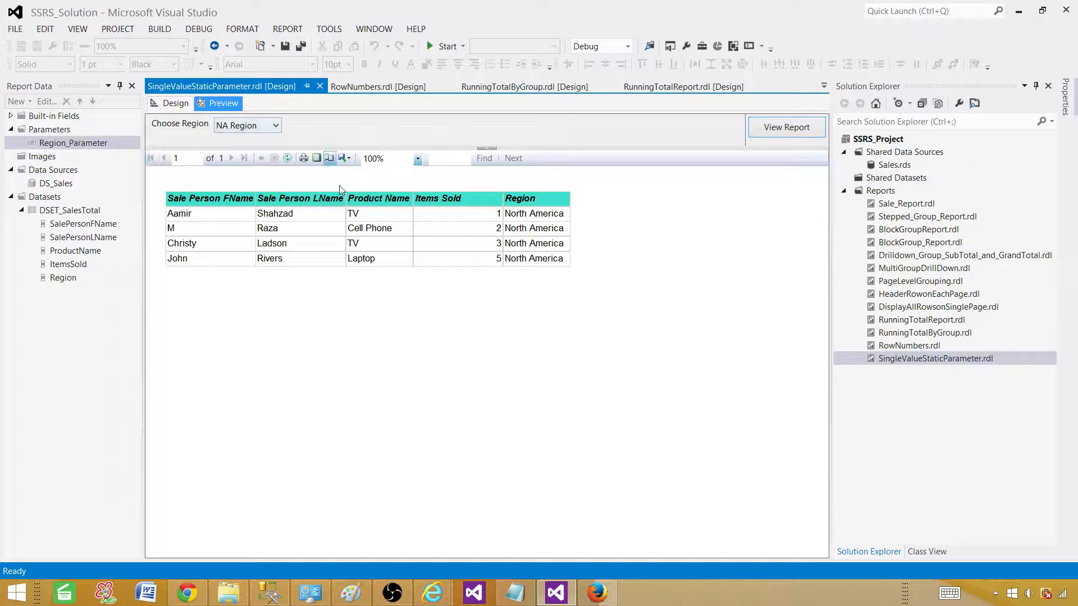
left_click(275, 126)
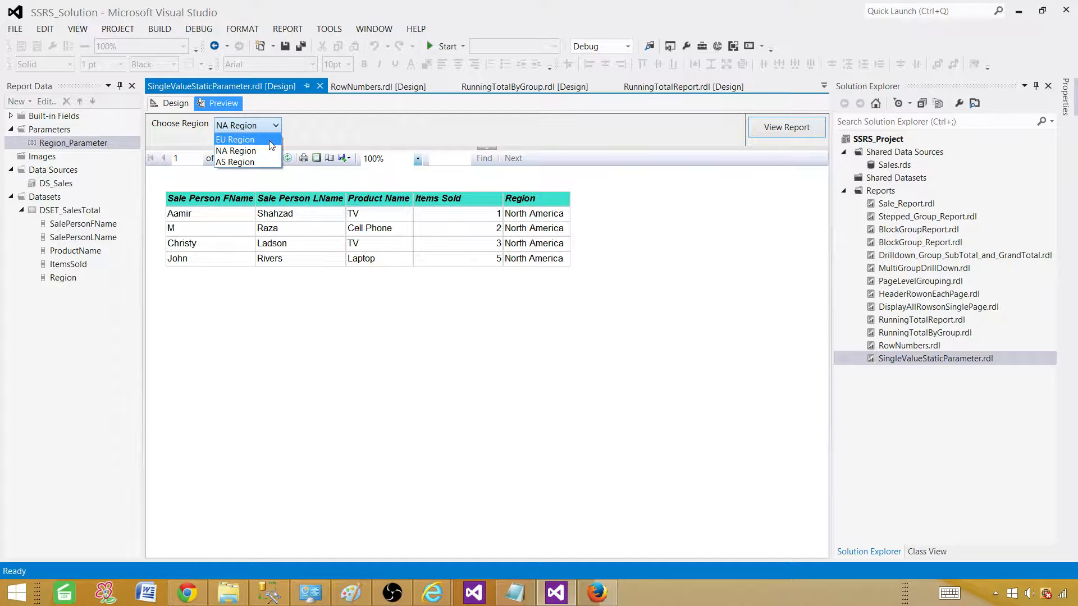
left_click(271, 140)
left_click(785, 129)
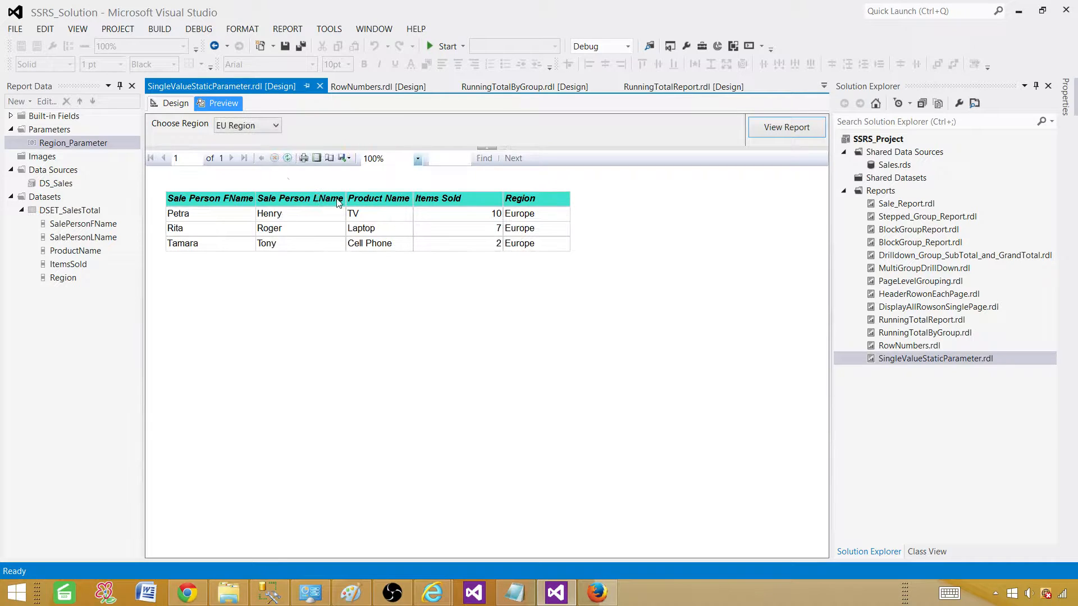
Rerun the previewed report for AS Region to check its sales rows.
left_click(276, 127)
left_click(256, 158)
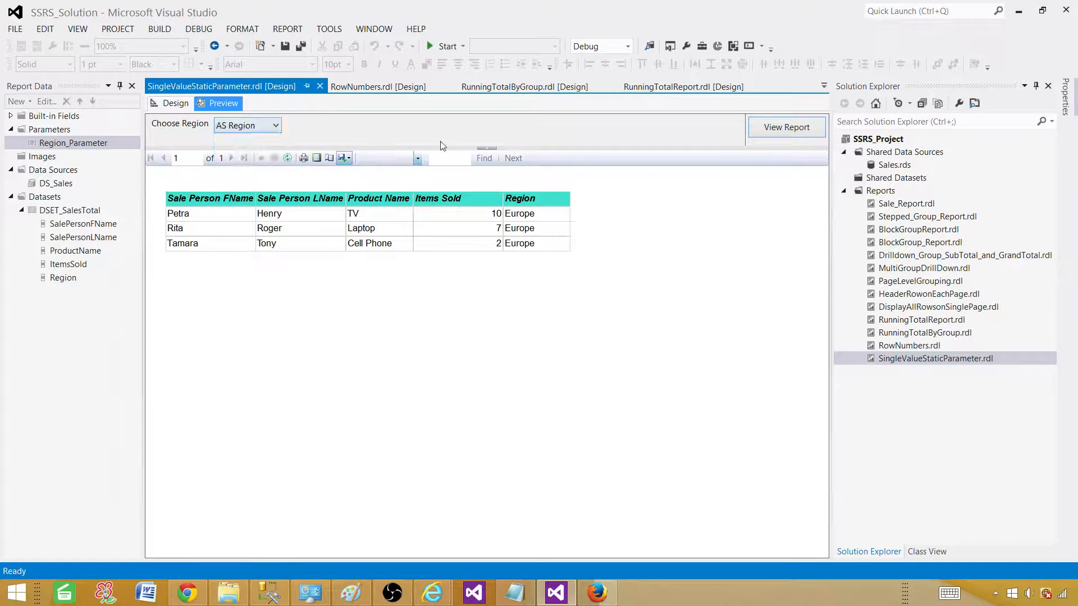
left_click(786, 128)
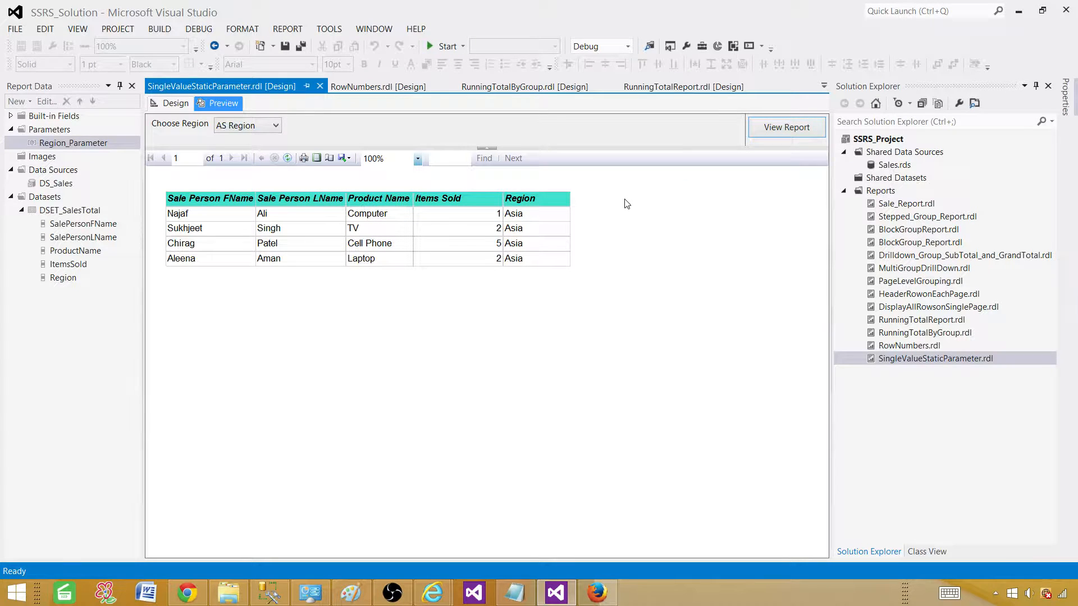